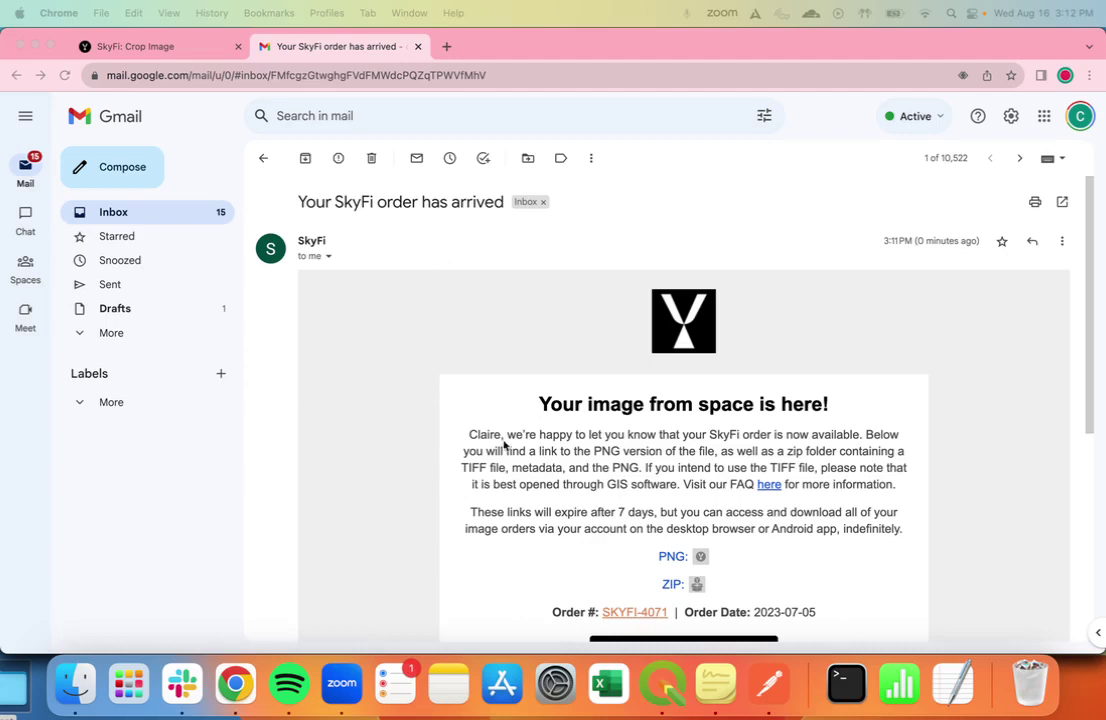
- Save the SkyFi Pentagon satellite image as a PNG on the Desktop
scroll(367, 464, "down", 2)
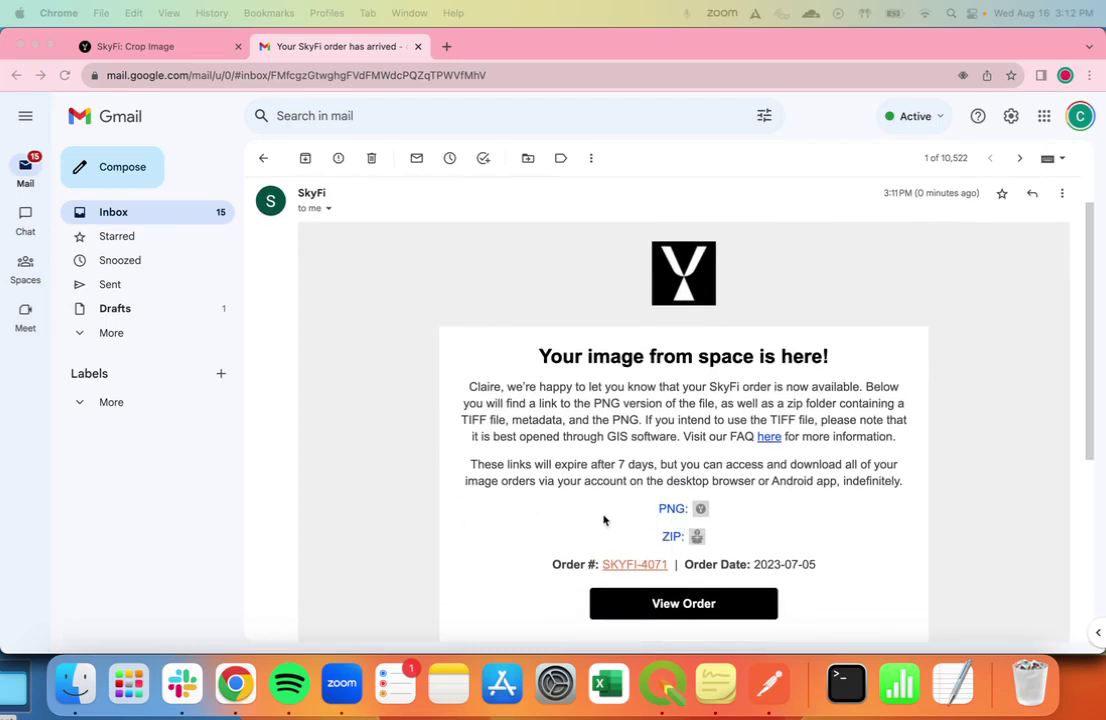
left_click(673, 508)
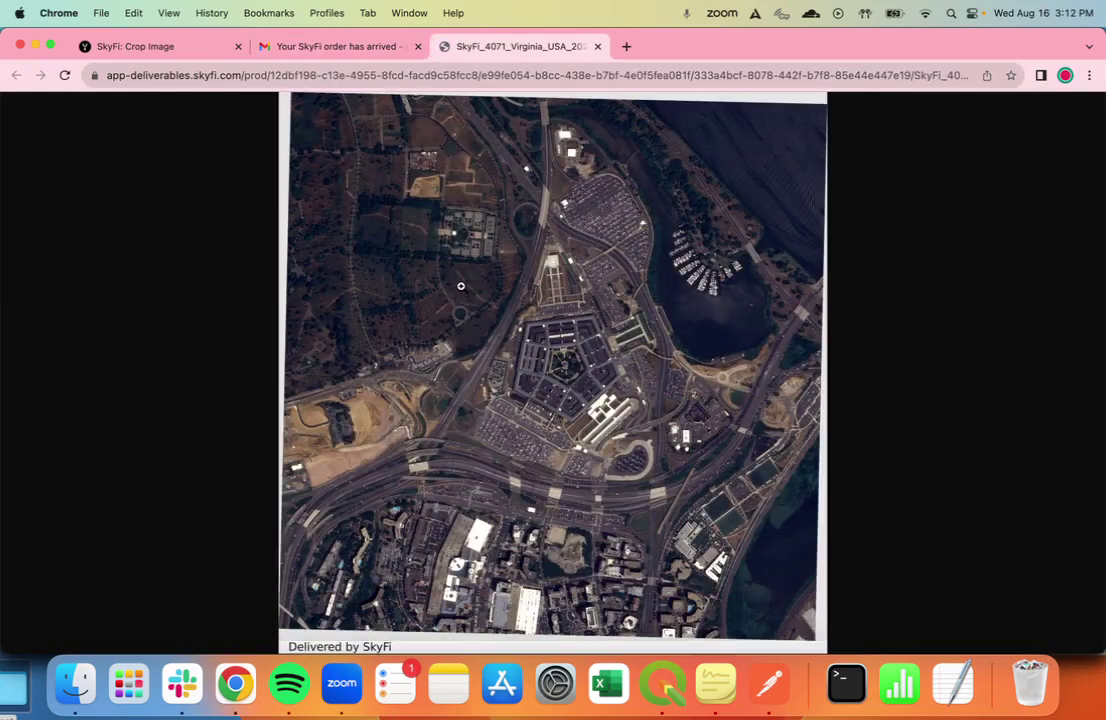
right_click(462, 286)
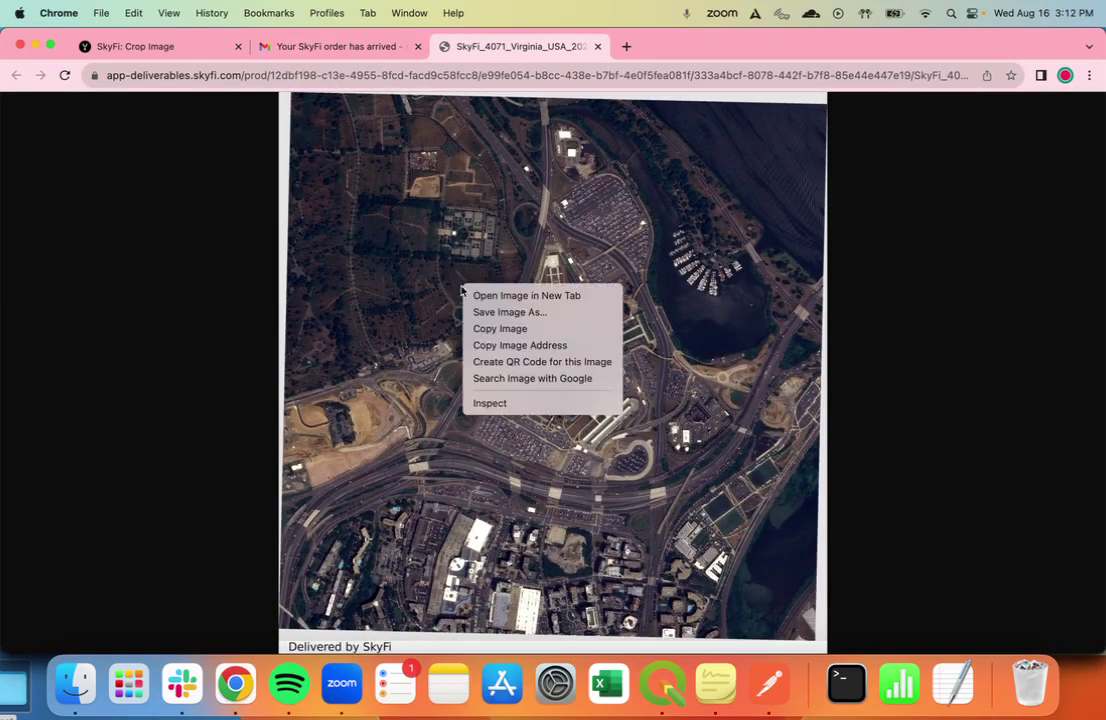
left_click(511, 312)
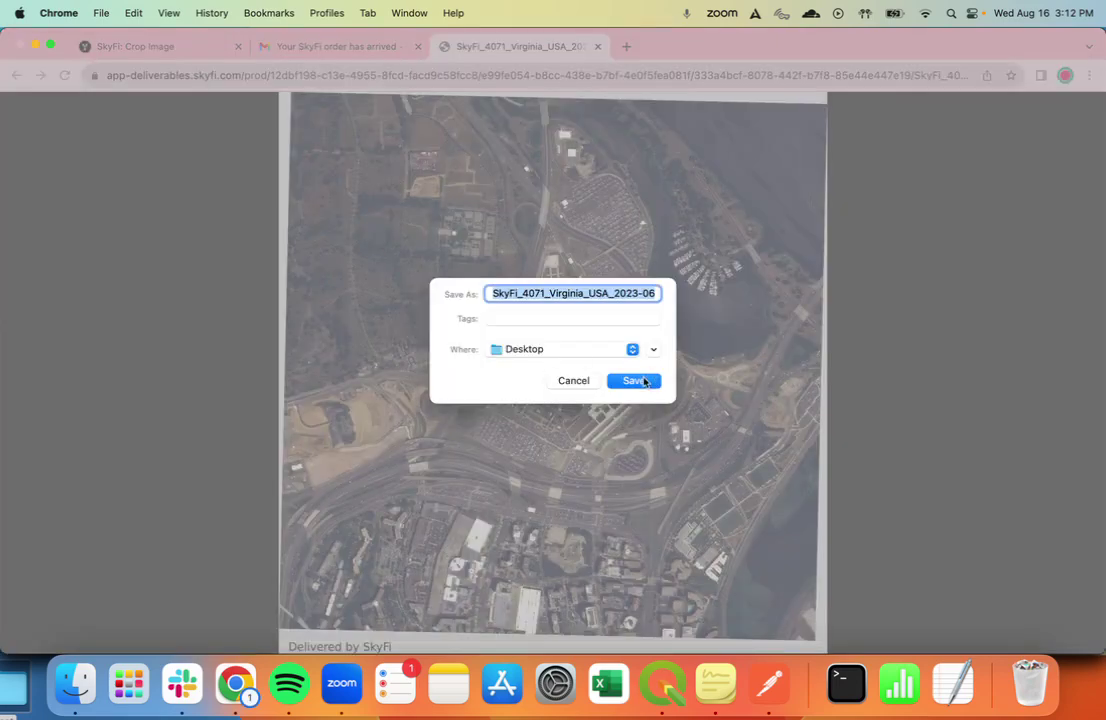
left_click(643, 381)
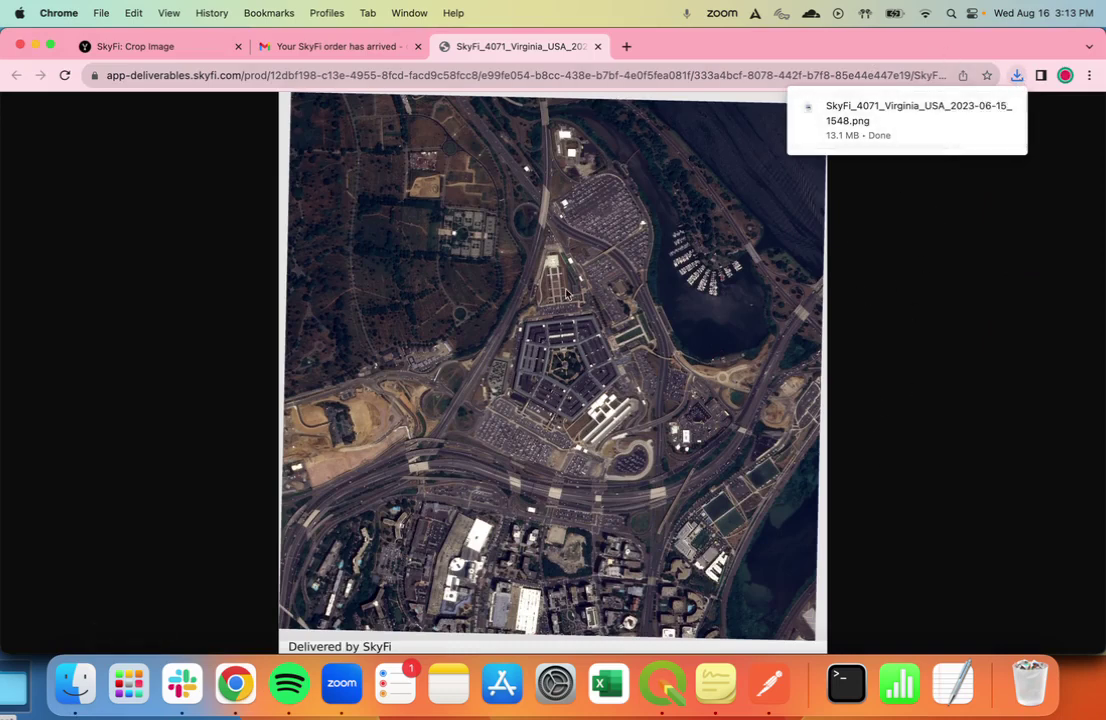
- Open the downloaded Pentagon PNG from Chrome's recent downloads list
left_click(1017, 76)
left_click(1017, 74)
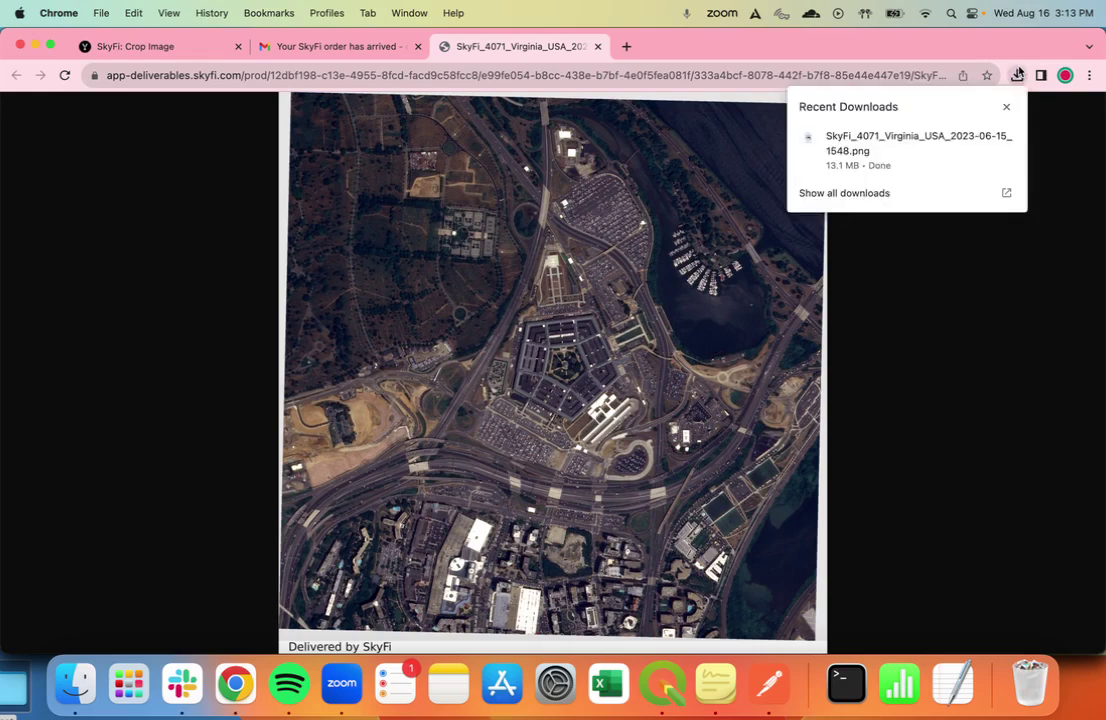
left_click(902, 146)
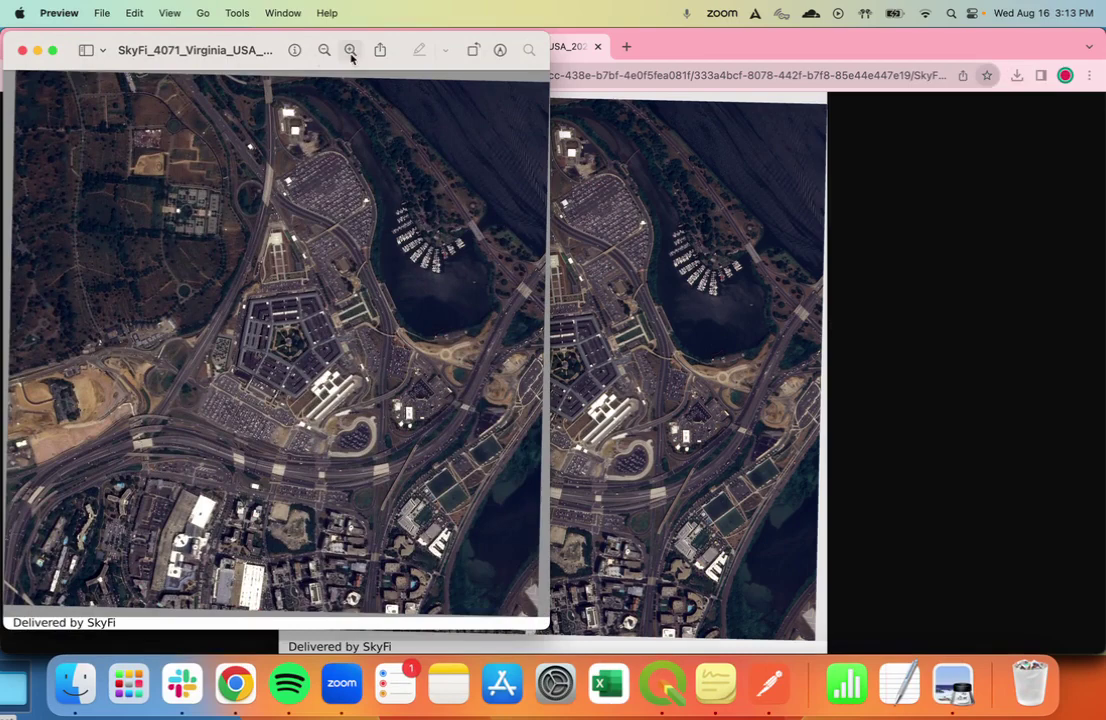
- Zoom in three steps on the Pentagon and enlarge the Preview window for more detail
left_click(350, 50)
left_click(350, 50)
left_click(350, 50)
scroll(340, 240, "up", 5)
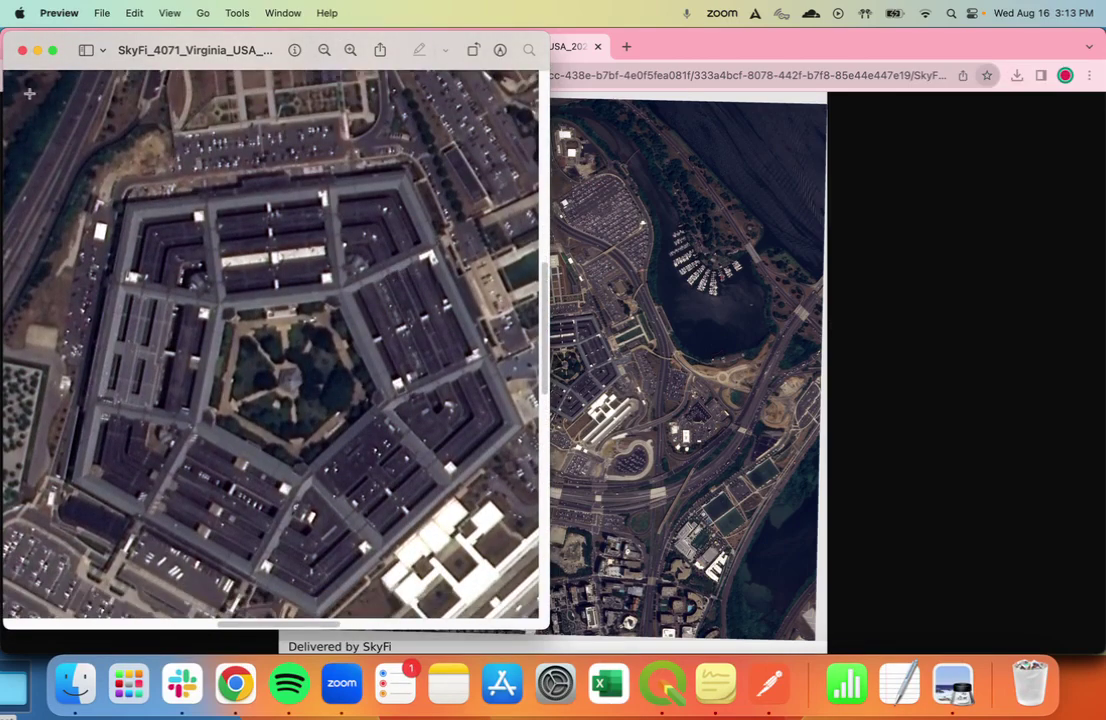
scroll(200, 285, "up", 5)
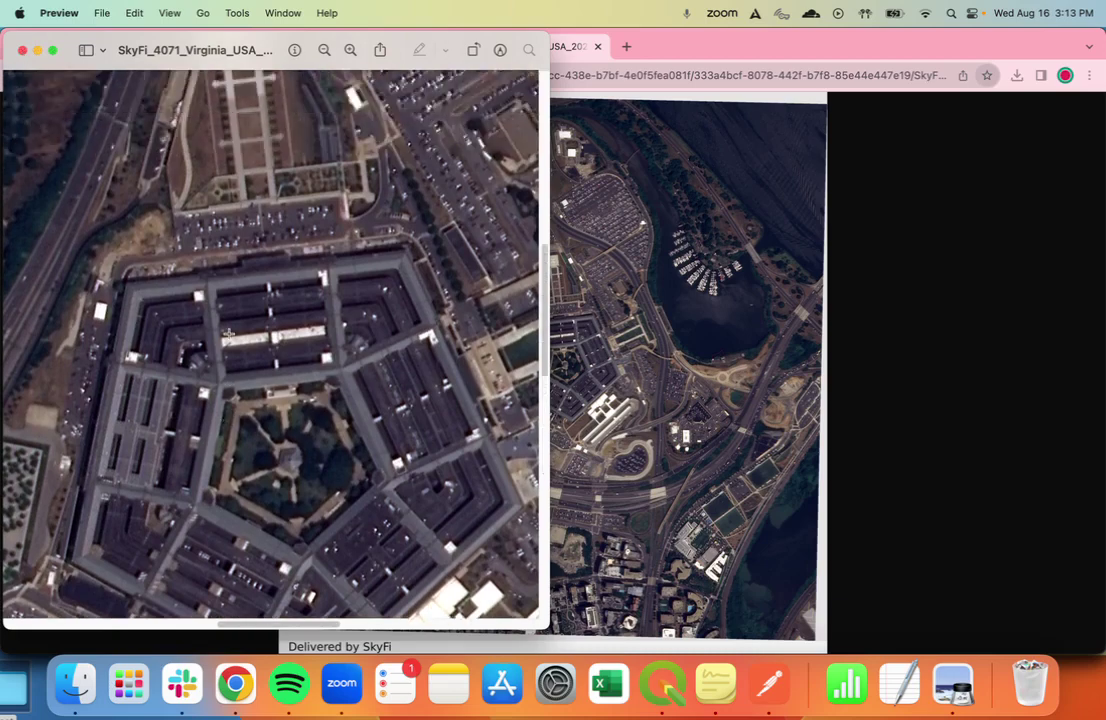
left_click_drag(541, 626, 838, 660)
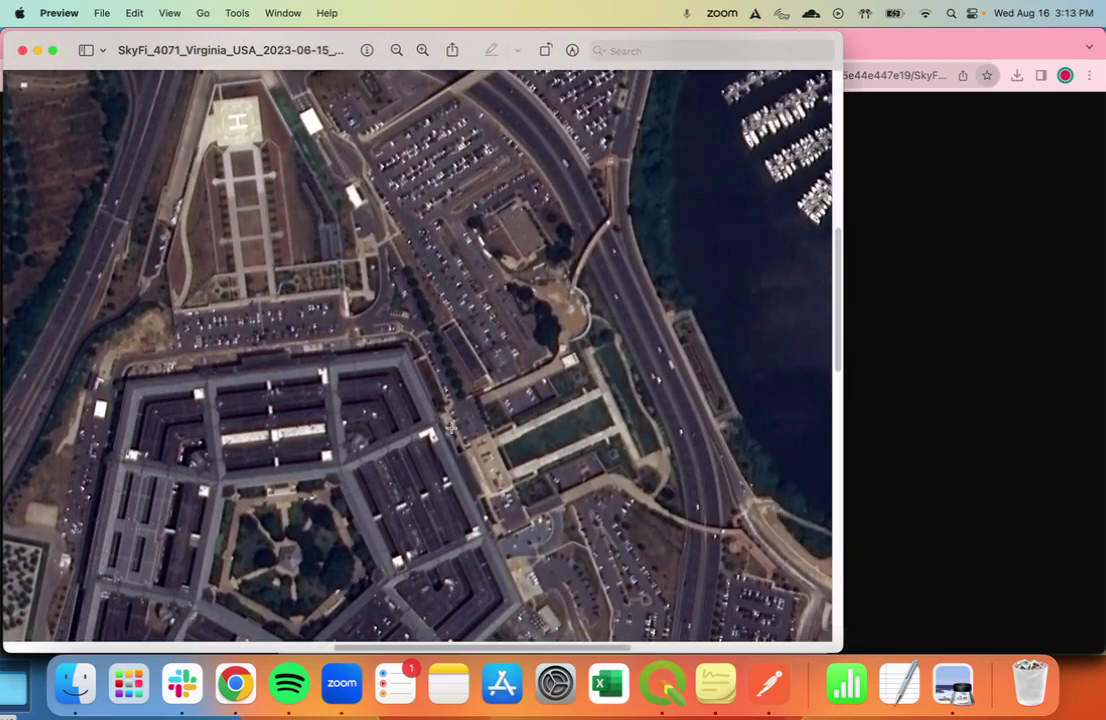
- Zoom back out four steps to see the whole Pentagon scene
scroll(600, 360, "down", 1)
left_click(395, 51)
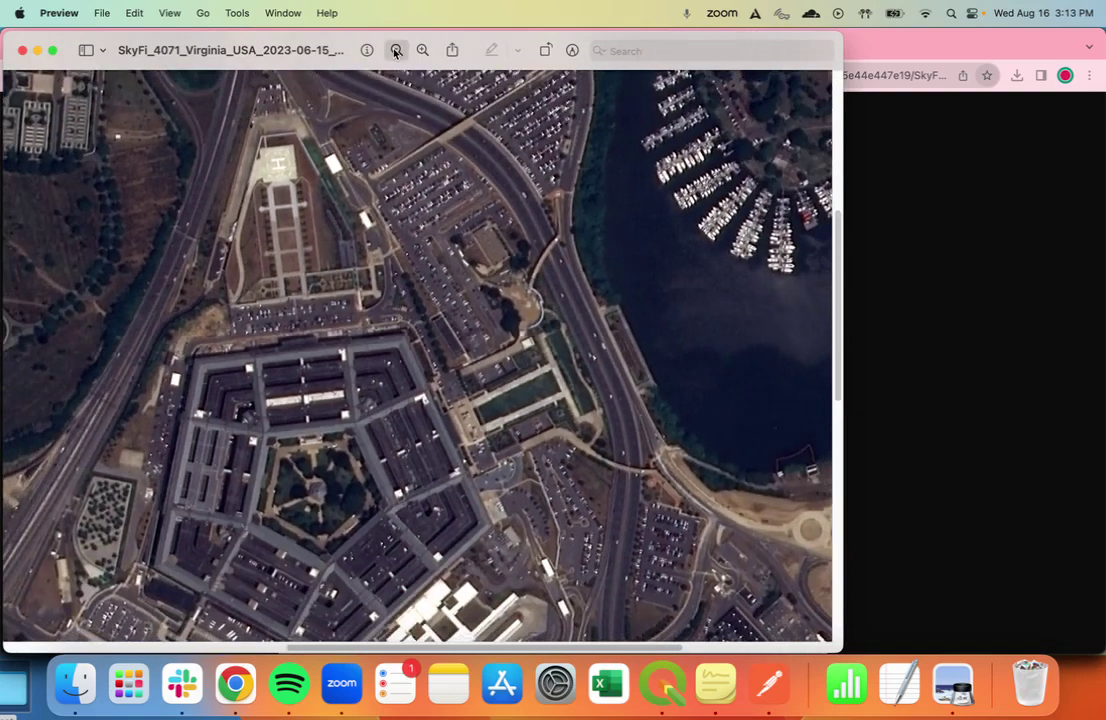
left_click(395, 51)
left_click(395, 51)
left_click(395, 51)
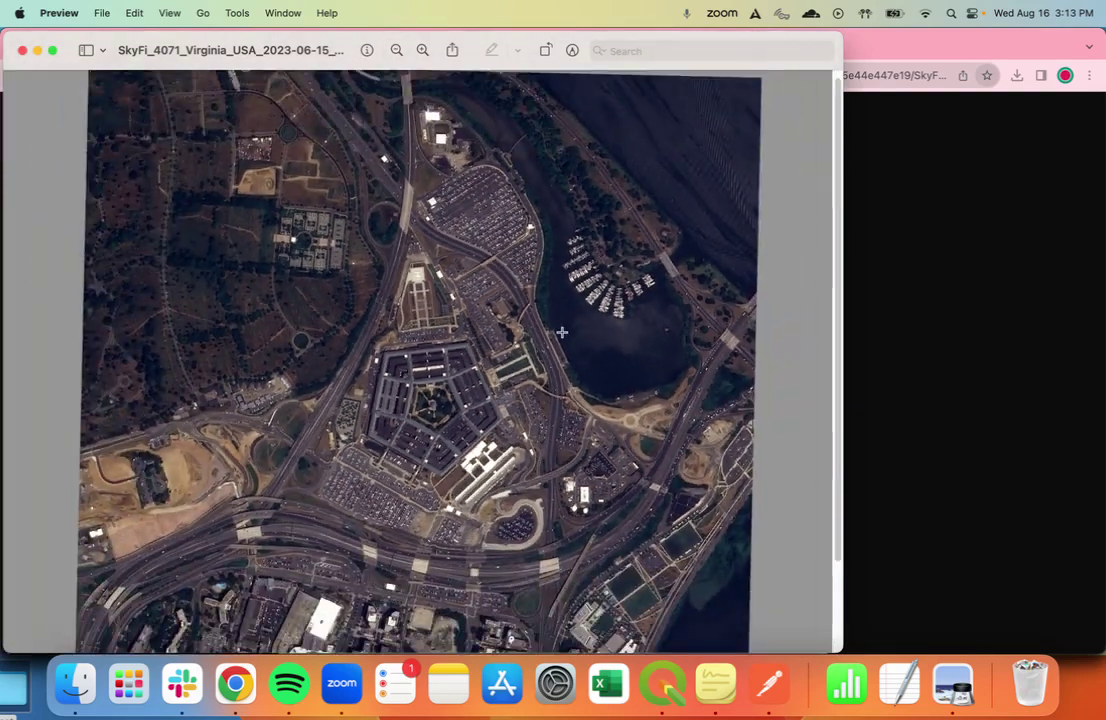
scroll(440, 312, "up", 1)
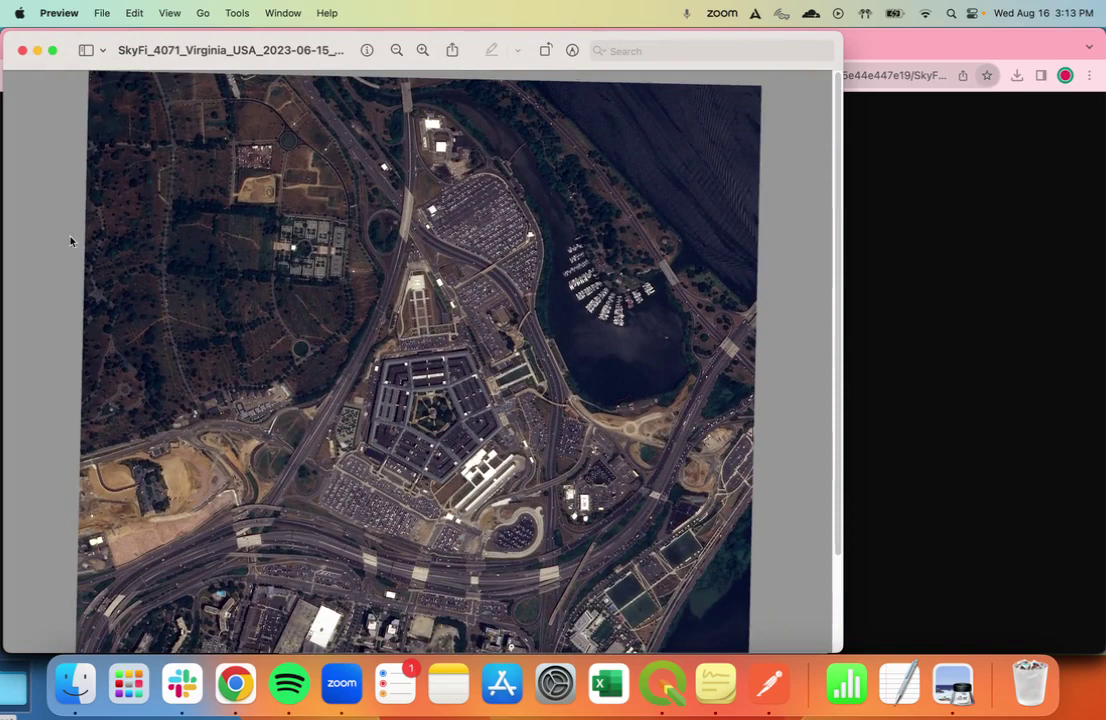
- Close Preview, download the order's 98.9 MB ZIP from the Gmail email, and open it to extract
left_click(21, 50)
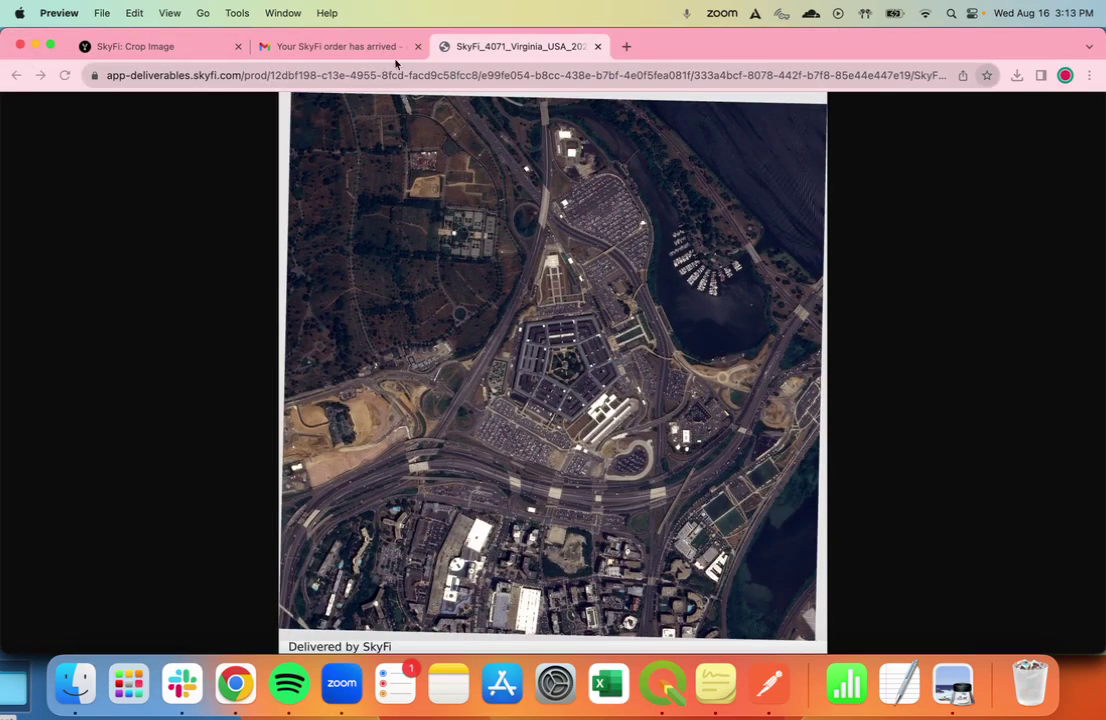
left_click(329, 47)
left_click(672, 536)
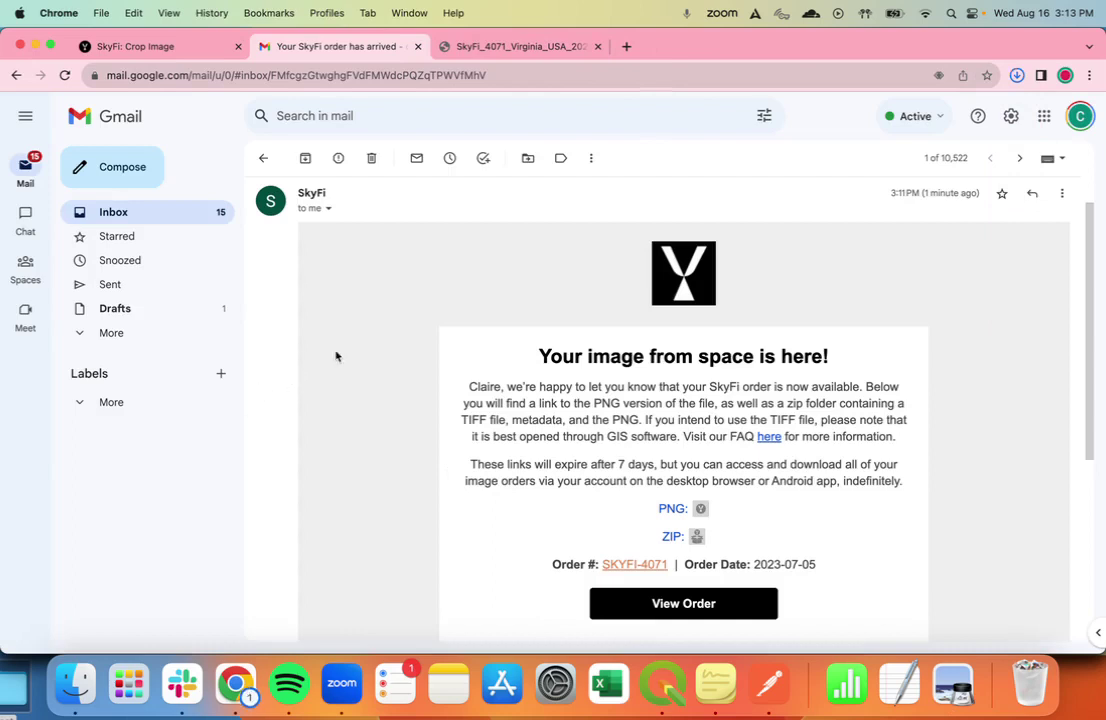
left_click(1016, 77)
left_click(1016, 77)
left_click(876, 151)
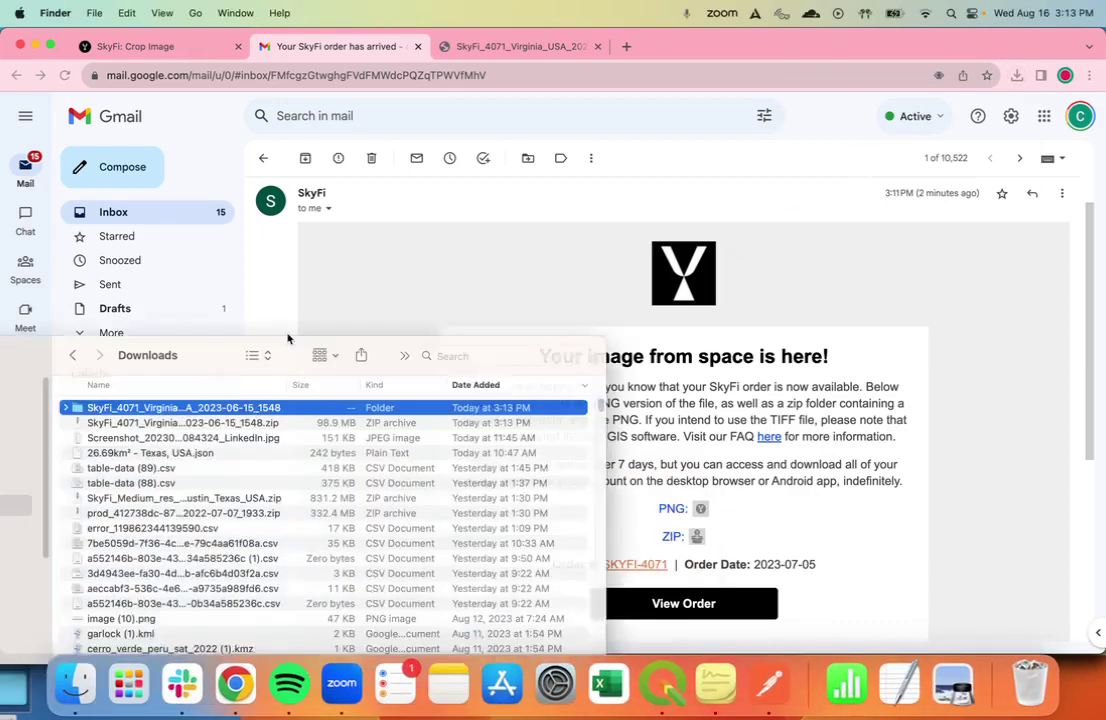
- Open the SkyFi_4071_Virginia_USA_2023-06-15_1548 folder, look over its PNG, TIFF and JSON files, and launch QGIS
double_click(352, 336)
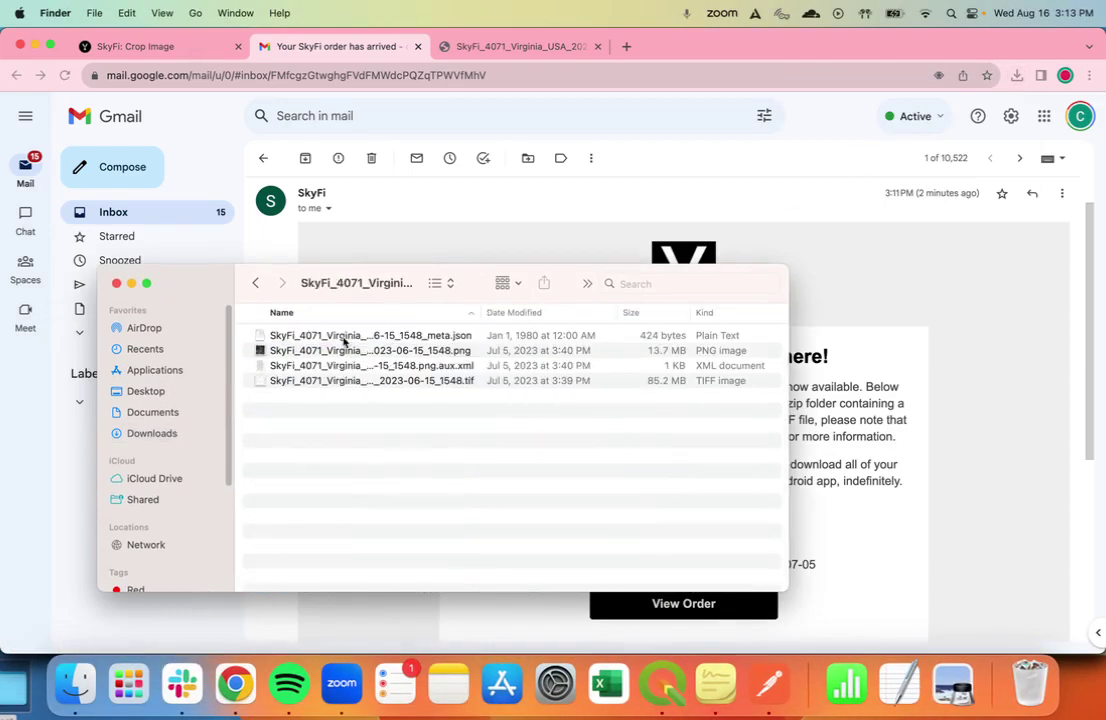
left_click_drag(779, 590, 951, 596)
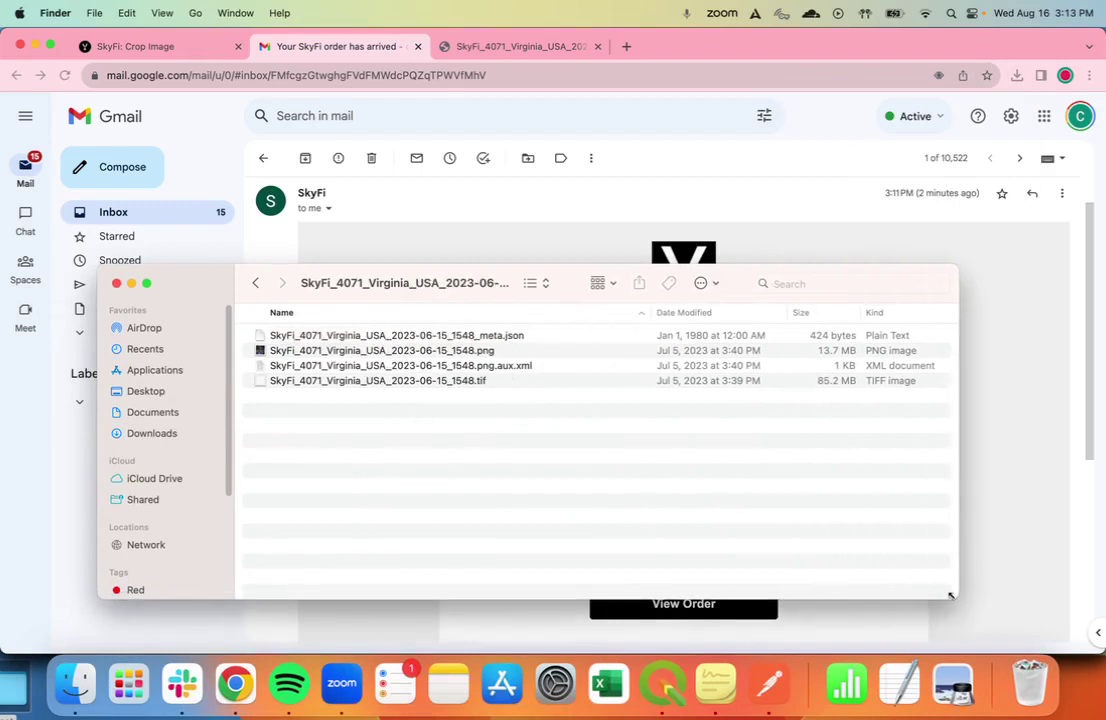
left_click(501, 353)
left_click(501, 381)
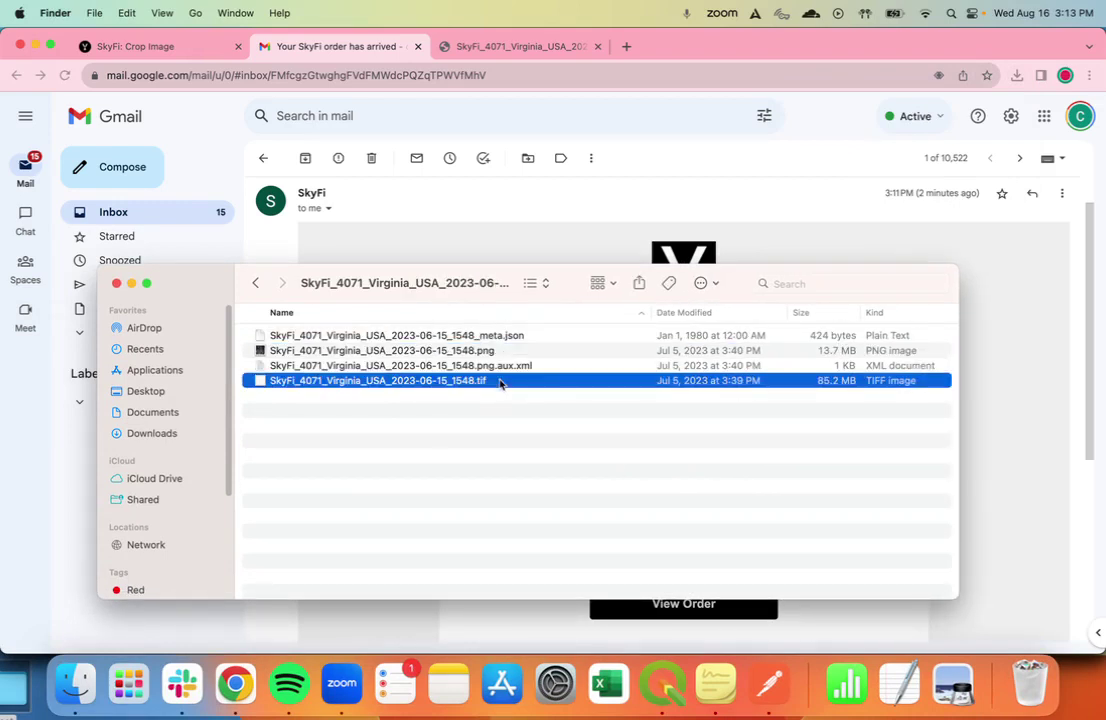
left_click(523, 336)
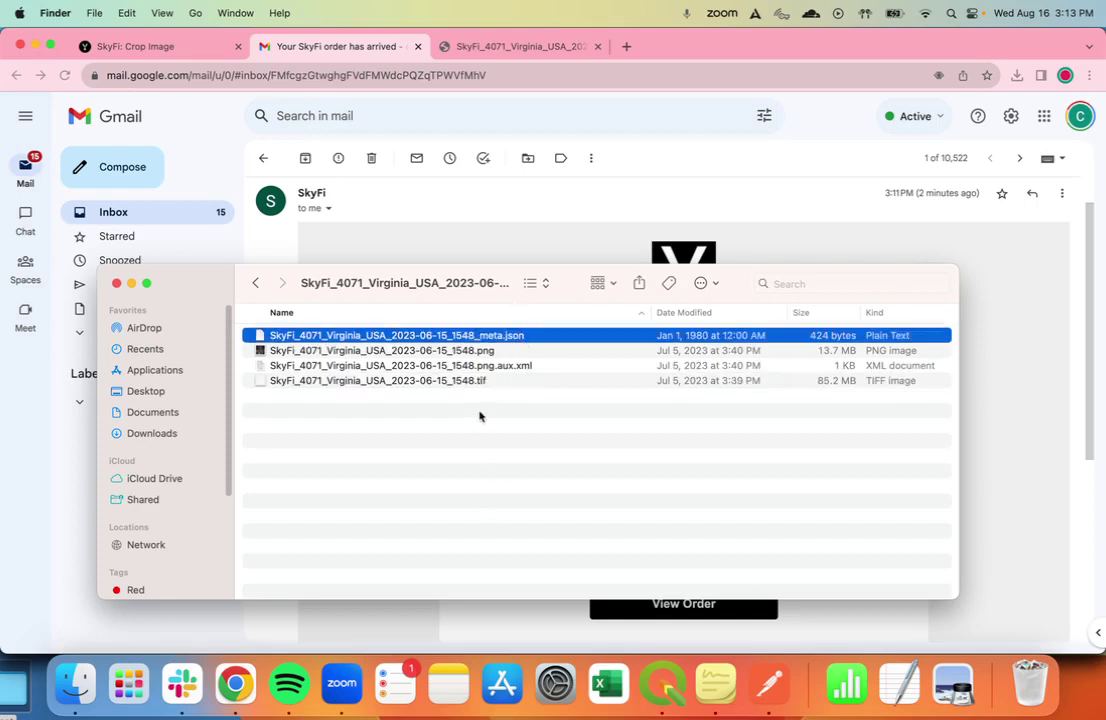
left_click(479, 381)
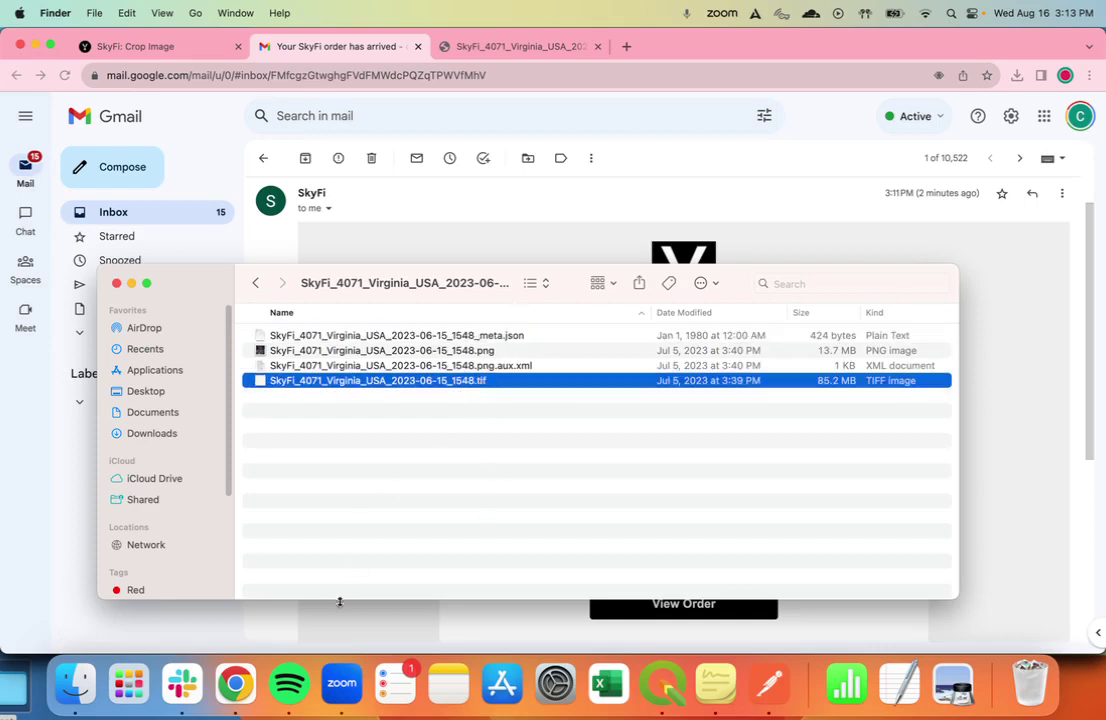
left_click(668, 697)
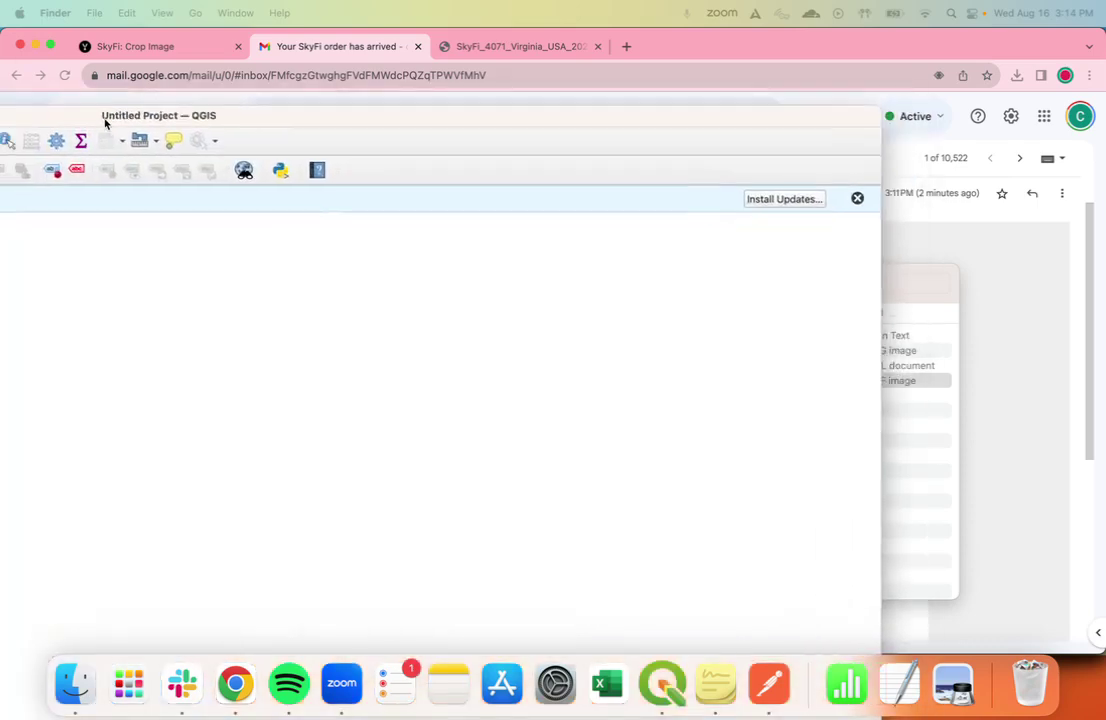
- Drag the SkyFi TIFF from Finder into QGIS, then zoom and pan to frame the whole raster
left_click_drag(104, 116, 497, 43)
left_click(74, 684)
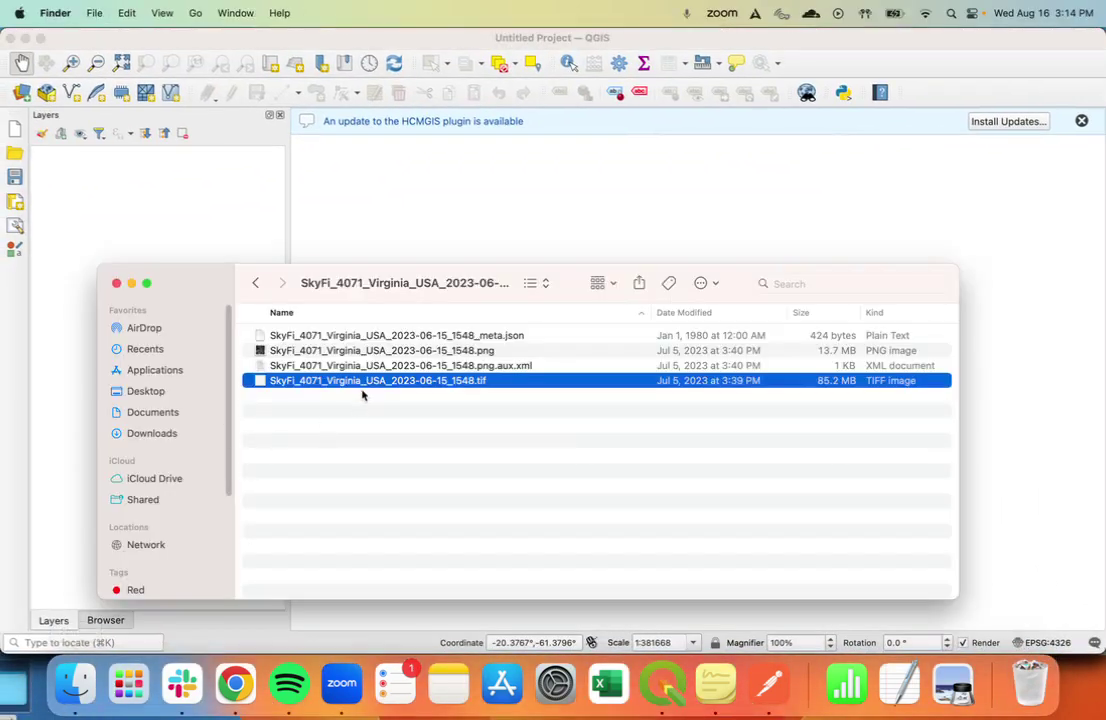
left_click_drag(368, 386, 538, 222)
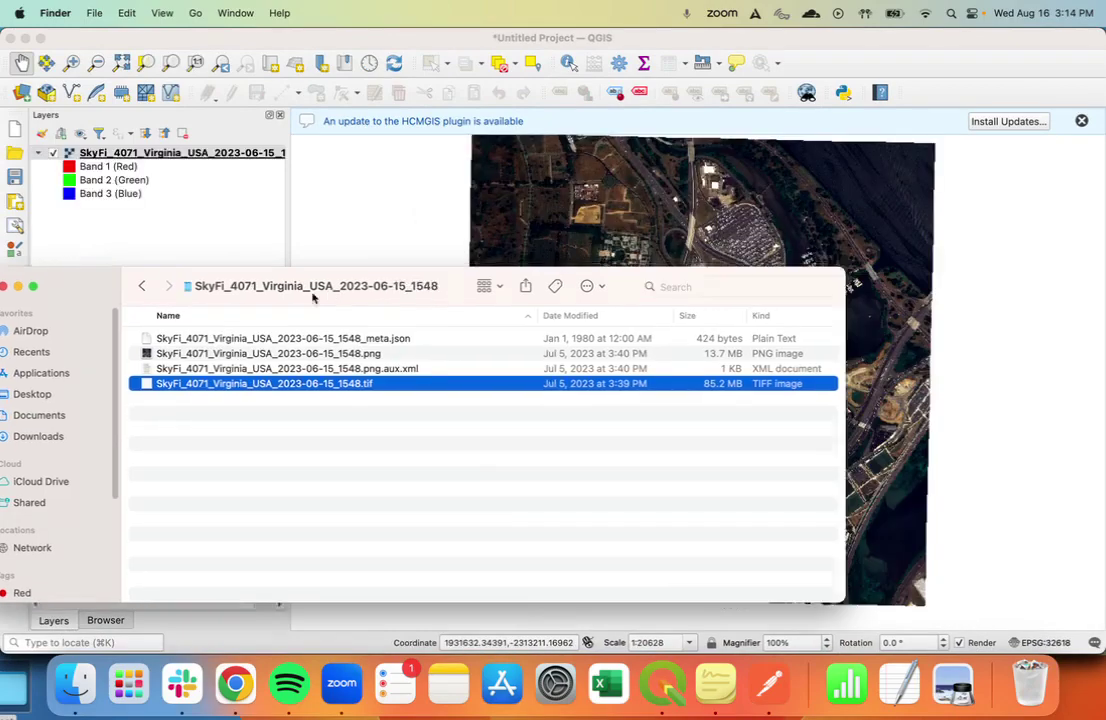
scroll(727, 350, "up", 2)
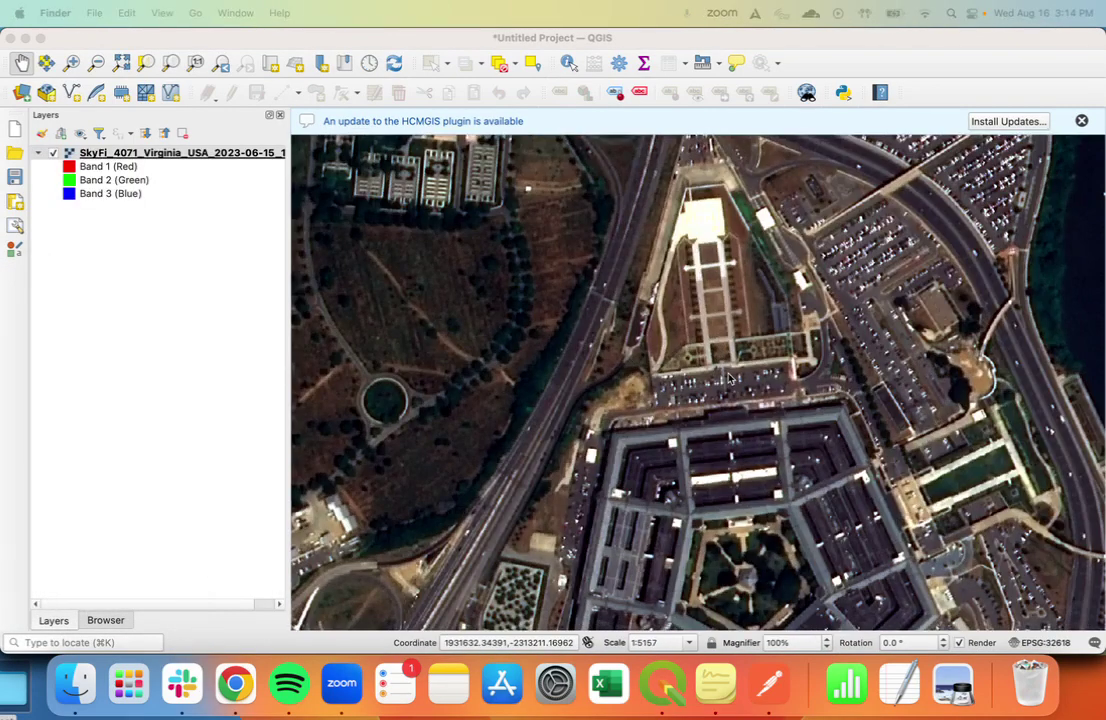
scroll(729, 378, "down", 2)
left_click_drag(990, 385, 983, 355)
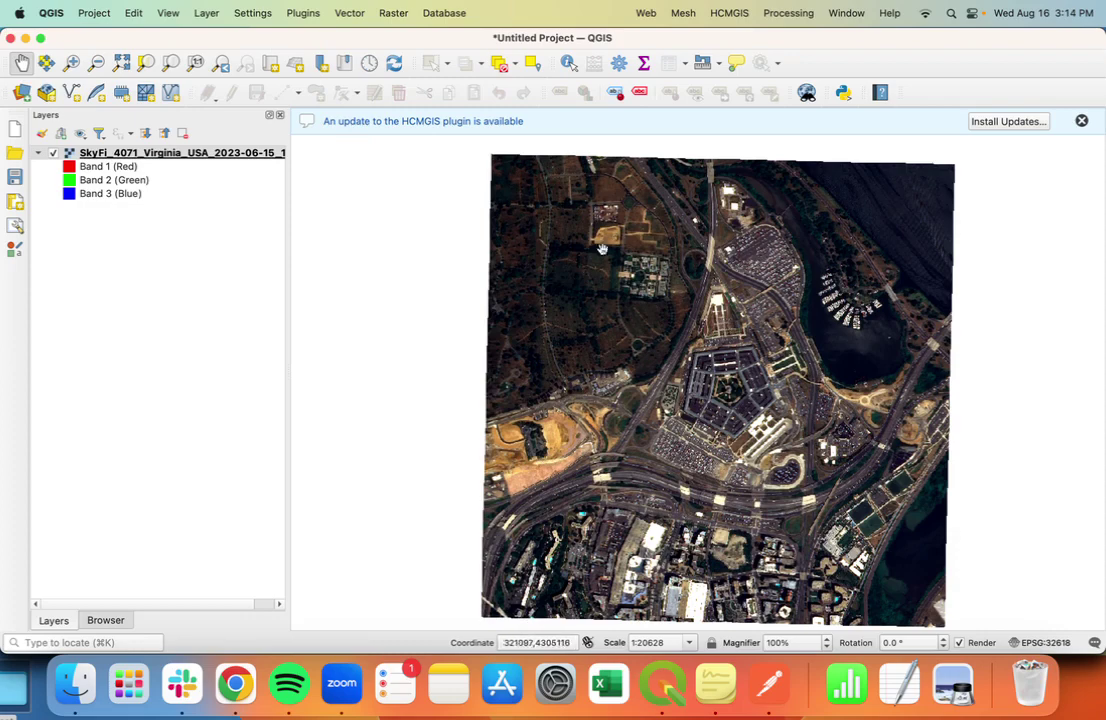
- Add the Google Satellite connection as an XYZ tile layer via Layer > Add Layer
left_click(199, 8)
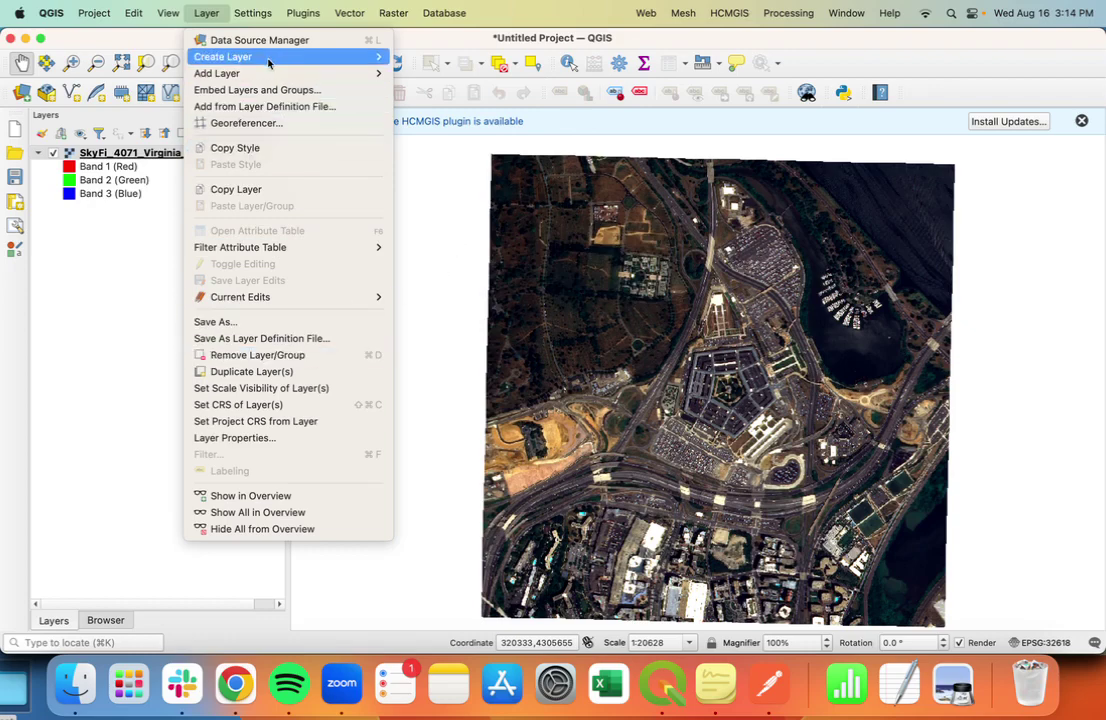
mouse_move(269, 76)
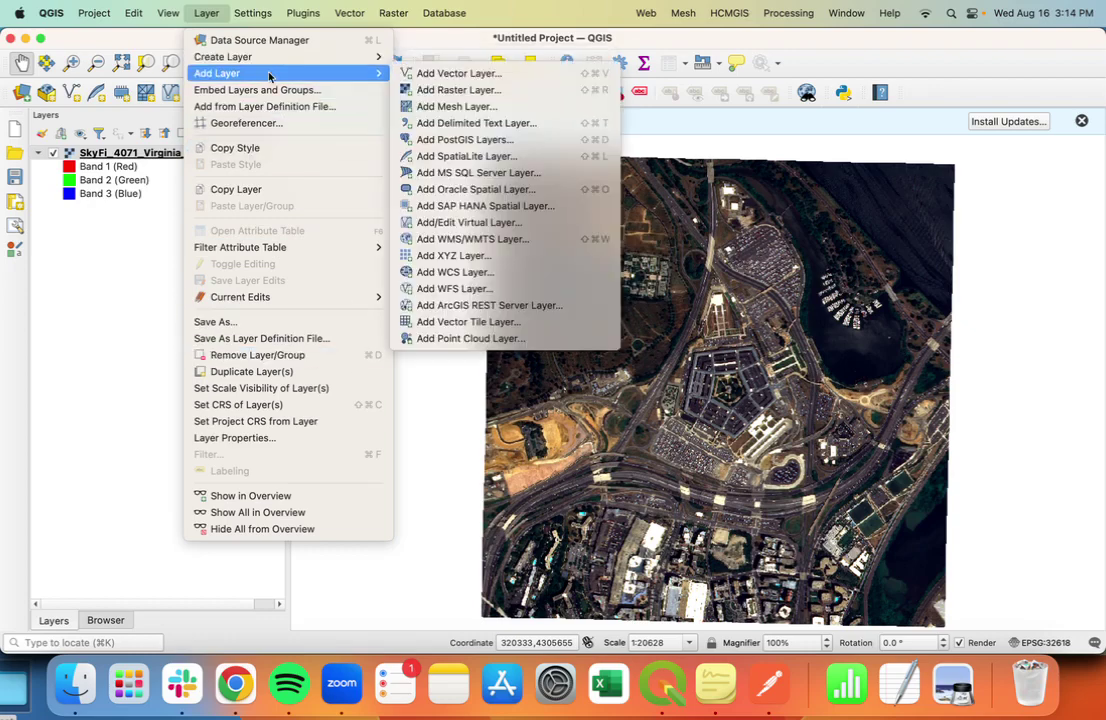
left_click(525, 263)
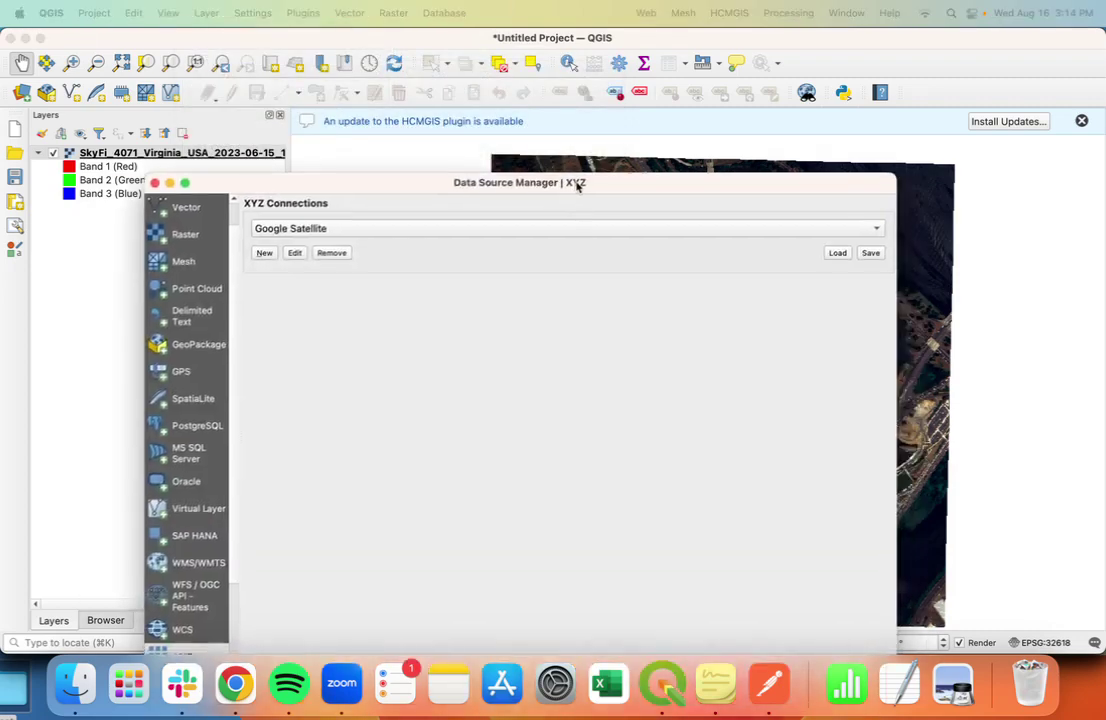
left_click_drag(578, 185, 690, 100)
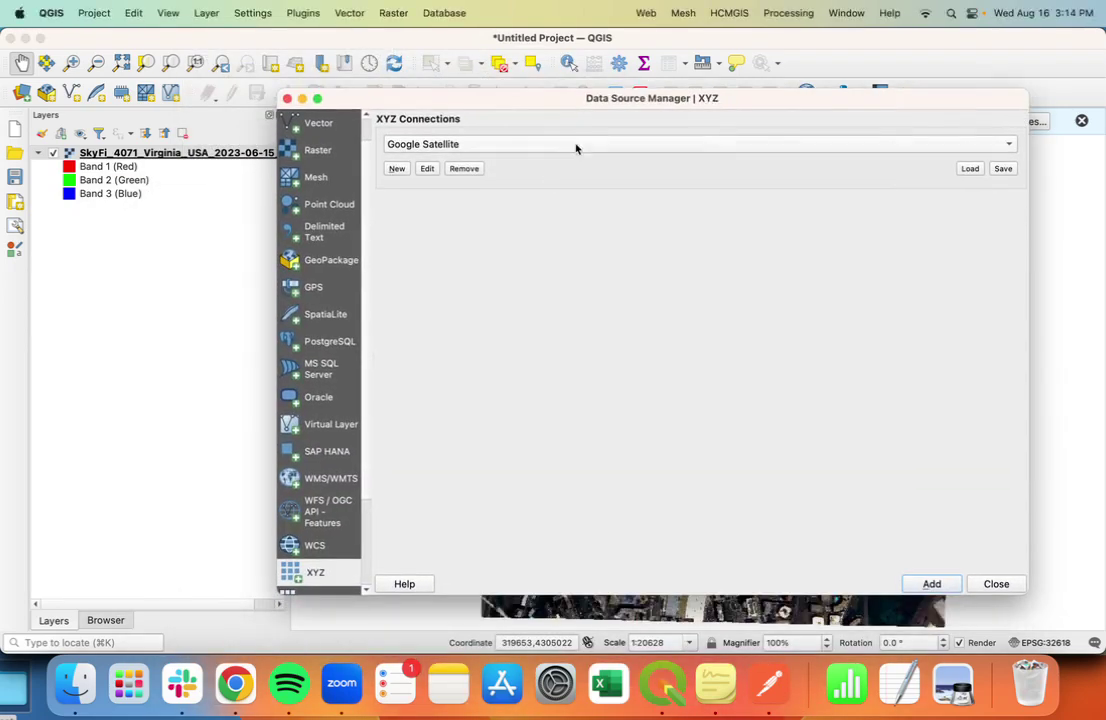
left_click(490, 145)
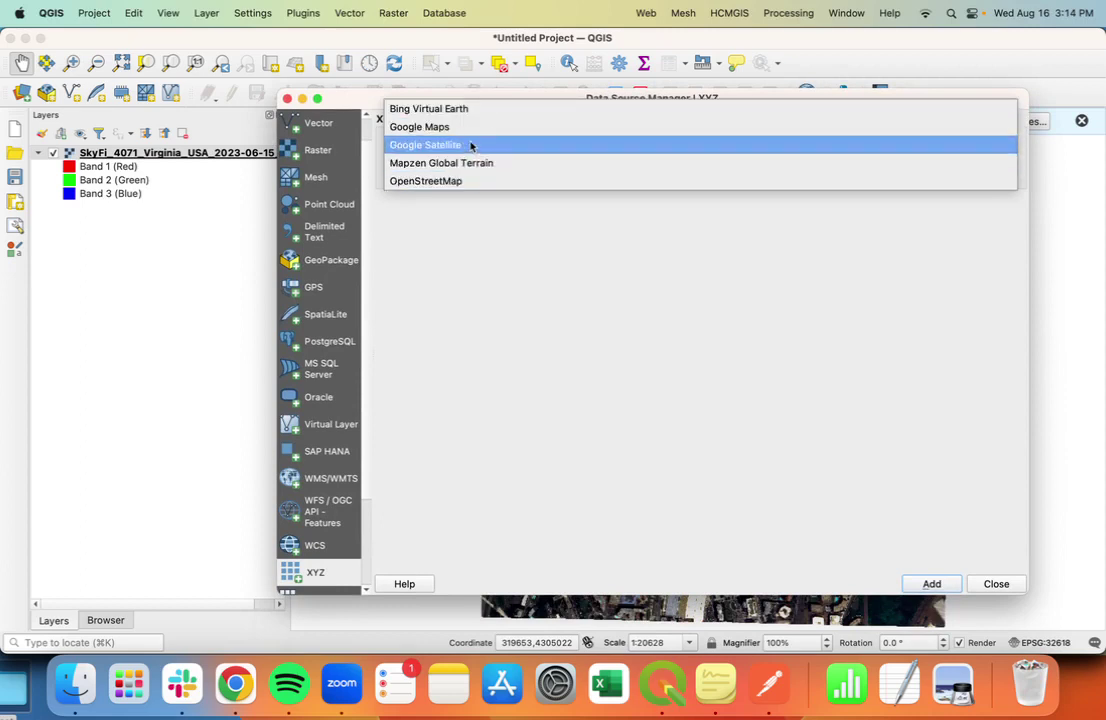
left_click(471, 146)
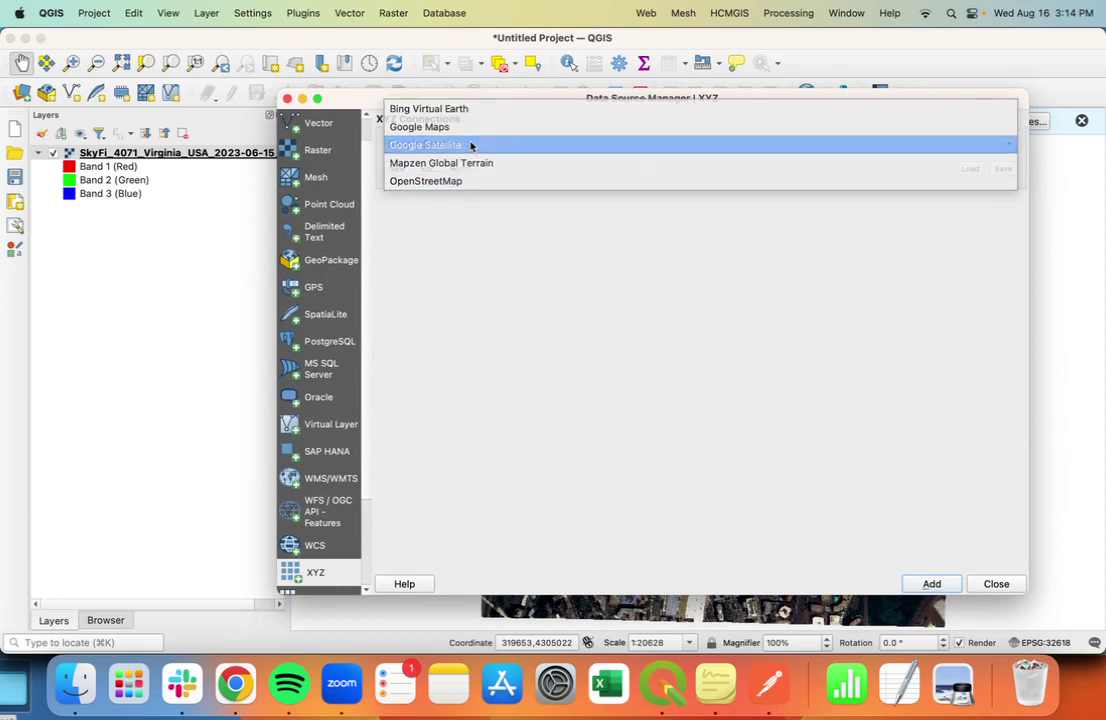
left_click(950, 585)
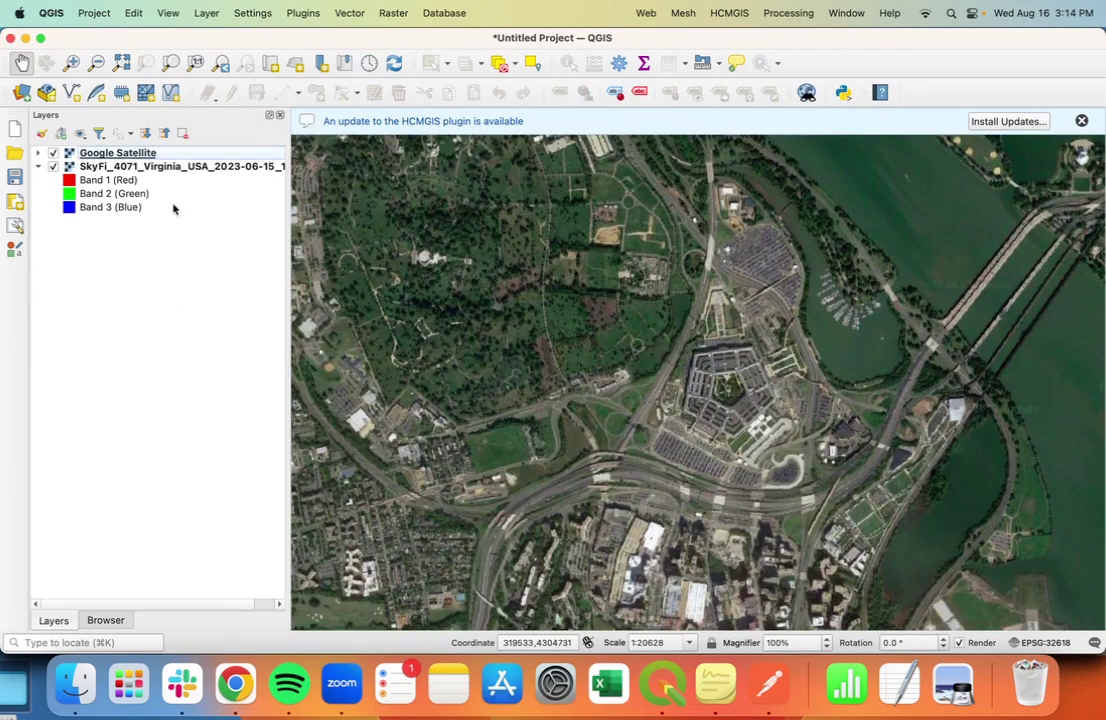
- Move Google Satellite below the SkyFi layer and pan around the surrounding area
left_click_drag(117, 153, 108, 210)
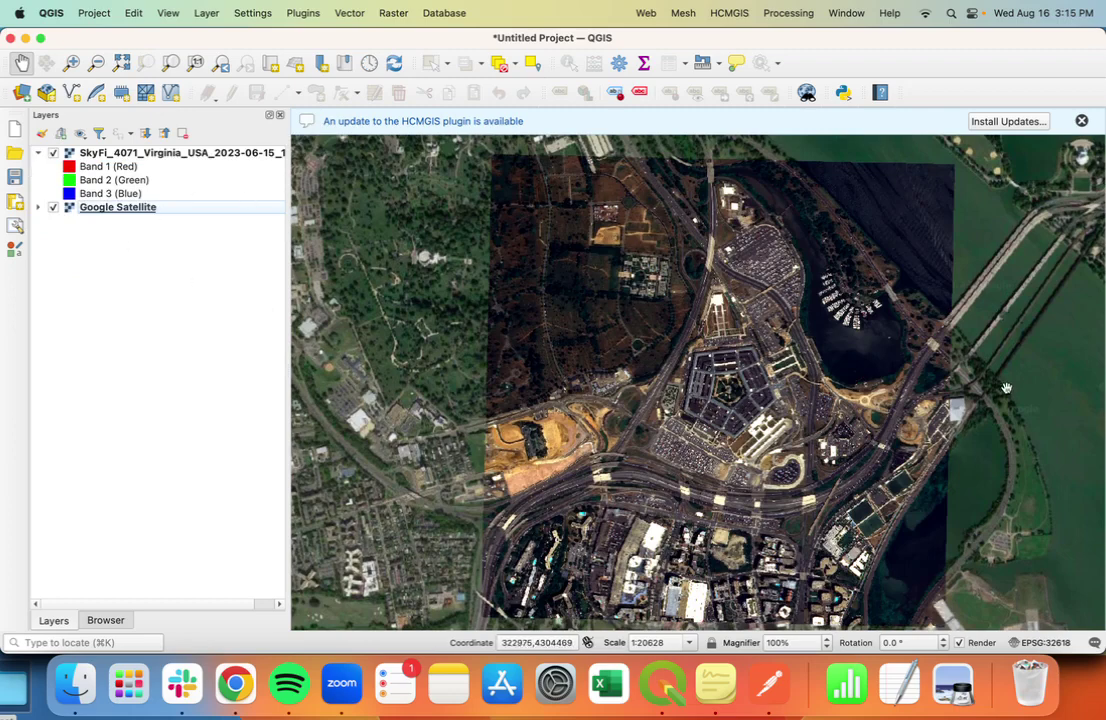
scroll(427, 340, "down", 1)
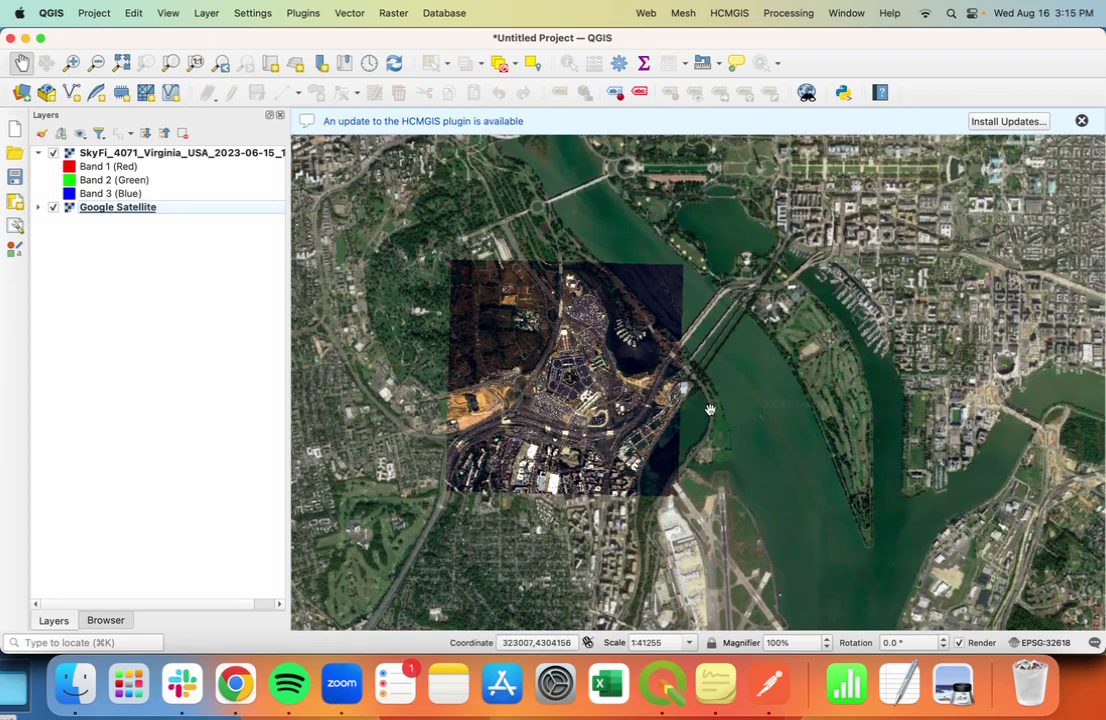
left_click_drag(736, 400, 968, 399)
scroll(800, 408, "up", 2)
scroll(968, 399, "down", 1)
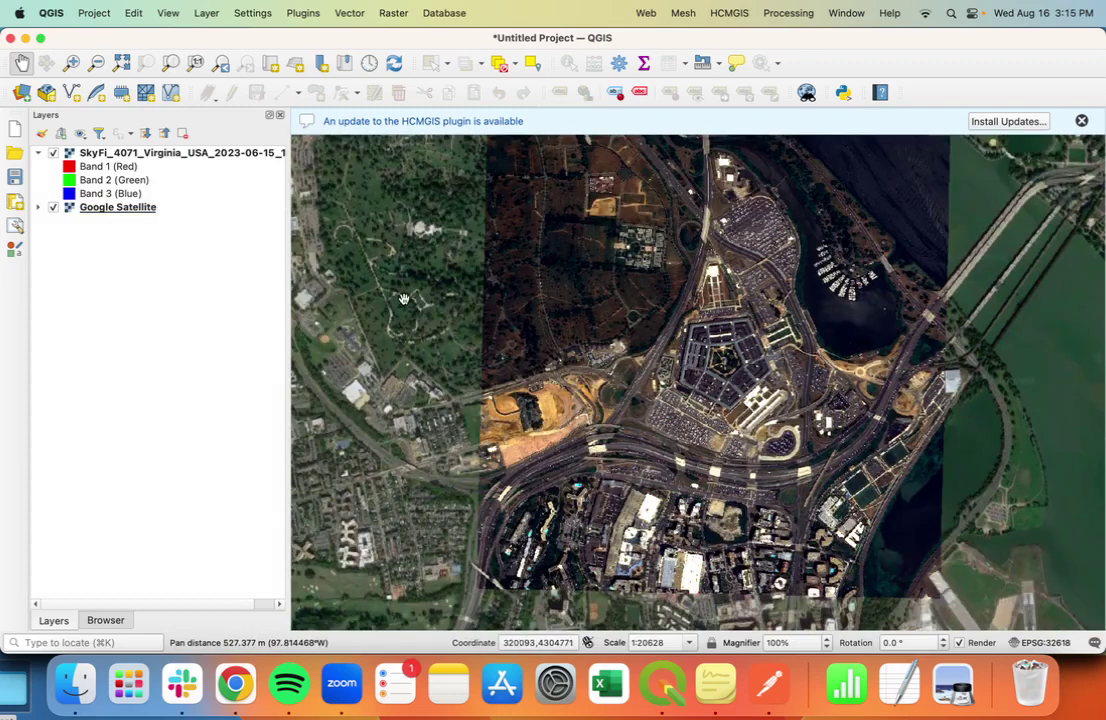
left_click_drag(400, 302, 382, 329)
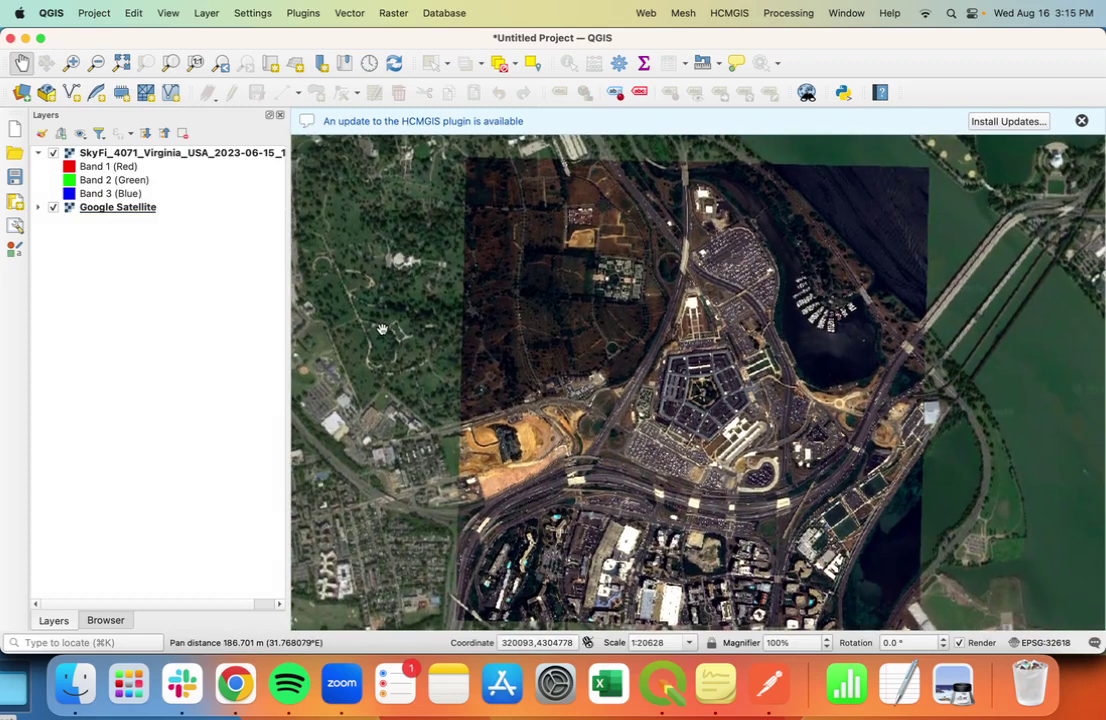
- Toggle the SkyFi layer off and on twice to compare it with the basemap
left_click(54, 153)
left_click(54, 153)
left_click(54, 153)
left_click(54, 153)
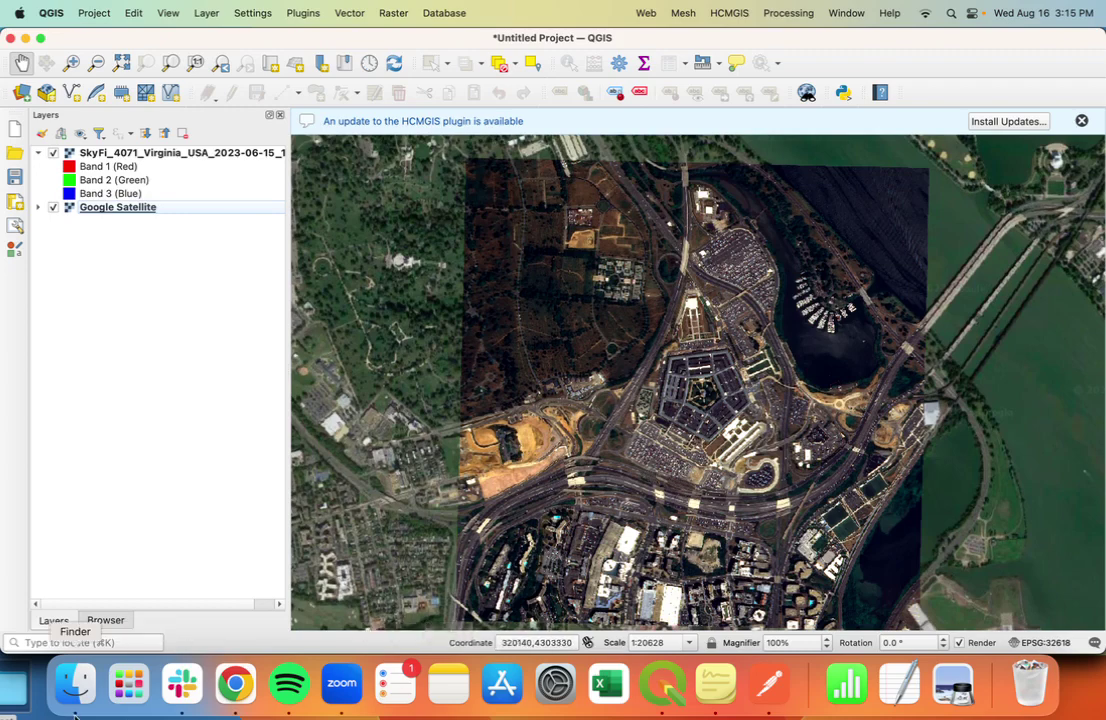
- Open meta.json from the SkyFi folder in TextEdit and enlarge the window slightly
left_click(75, 683)
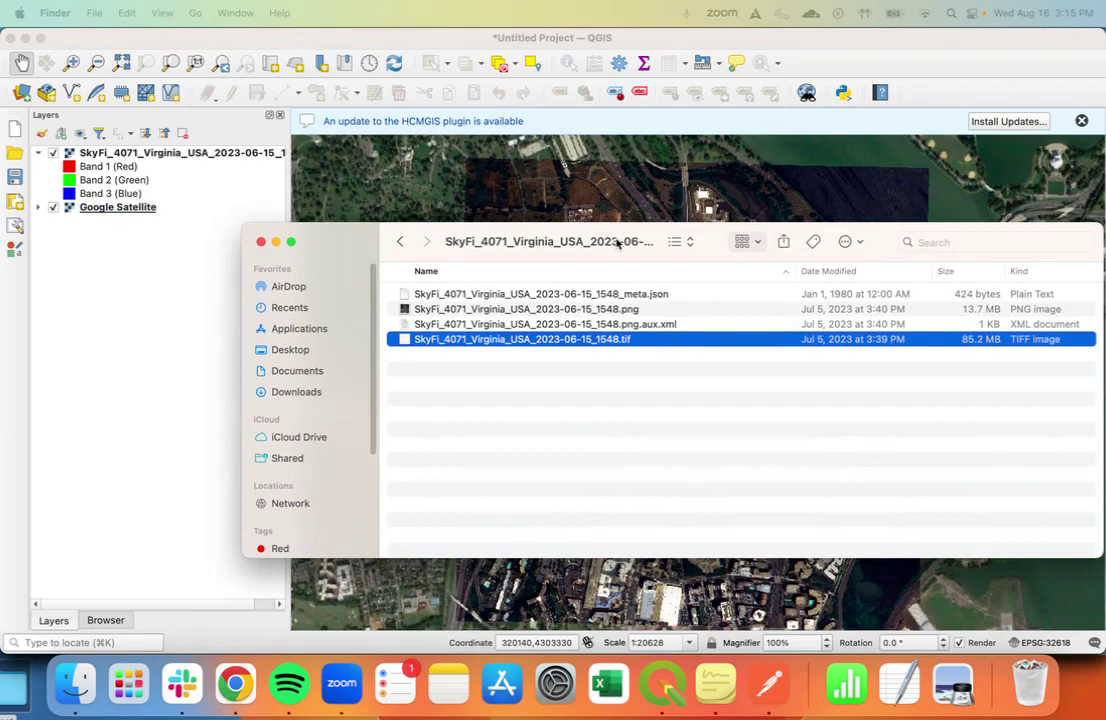
double_click(630, 294)
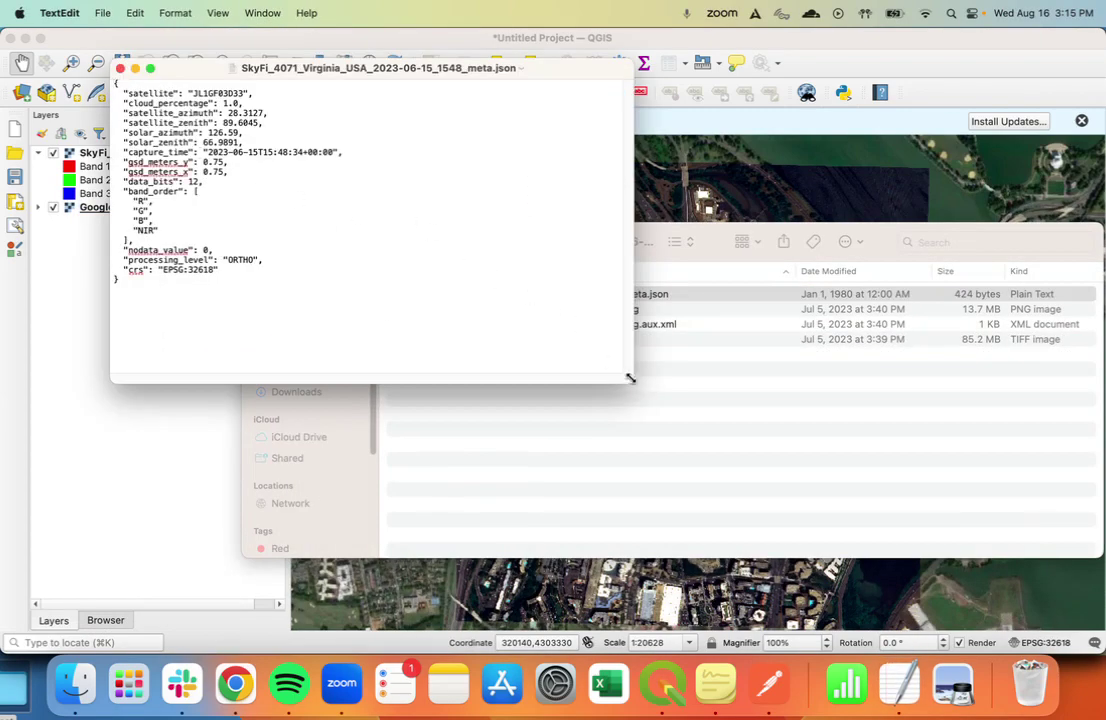
left_click_drag(631, 380, 653, 420)
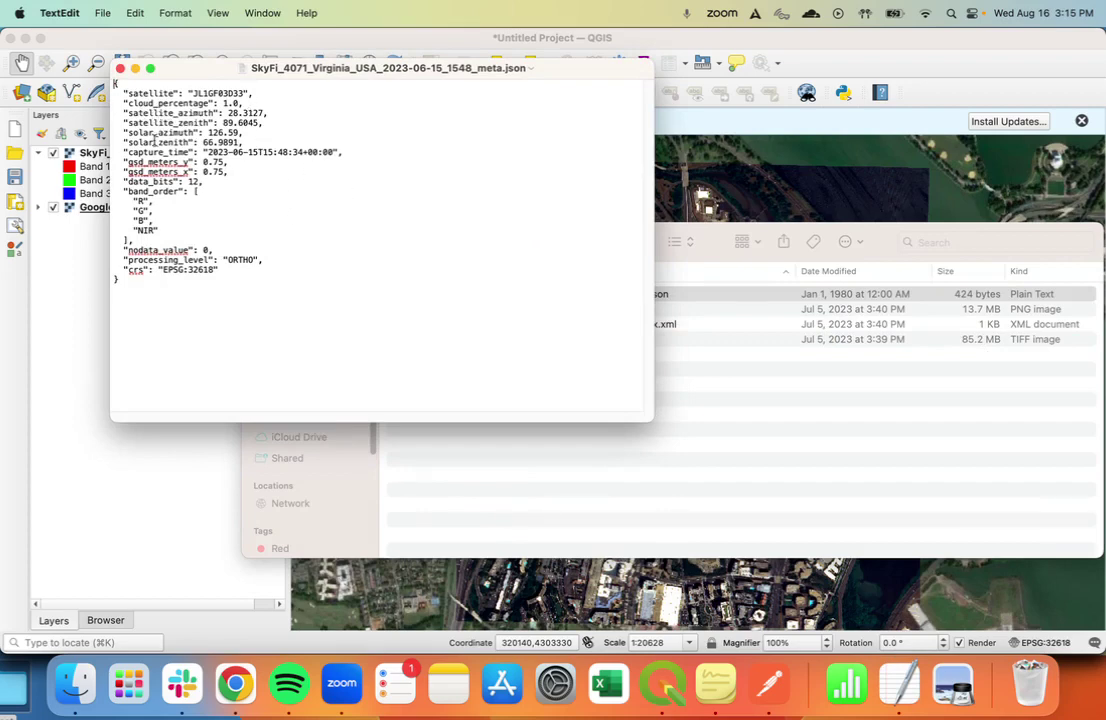
- Highlight the capture_time value, then close the metadata file
left_click_drag(206, 151, 320, 155)
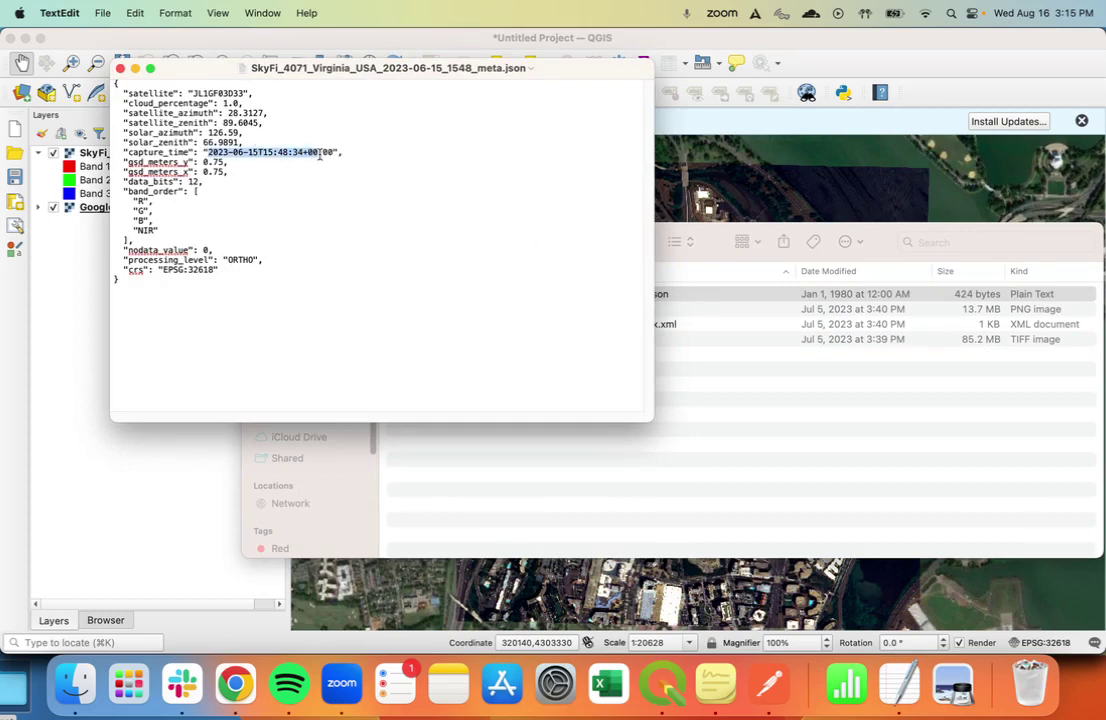
left_click(403, 171)
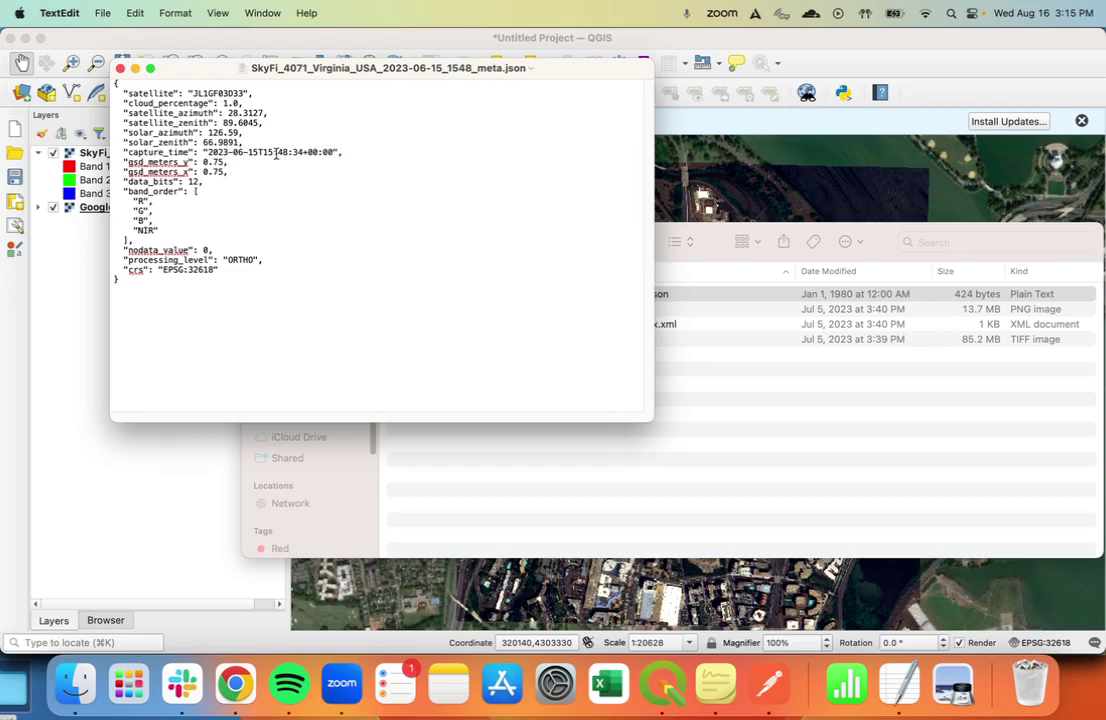
left_click_drag(206, 152, 250, 143)
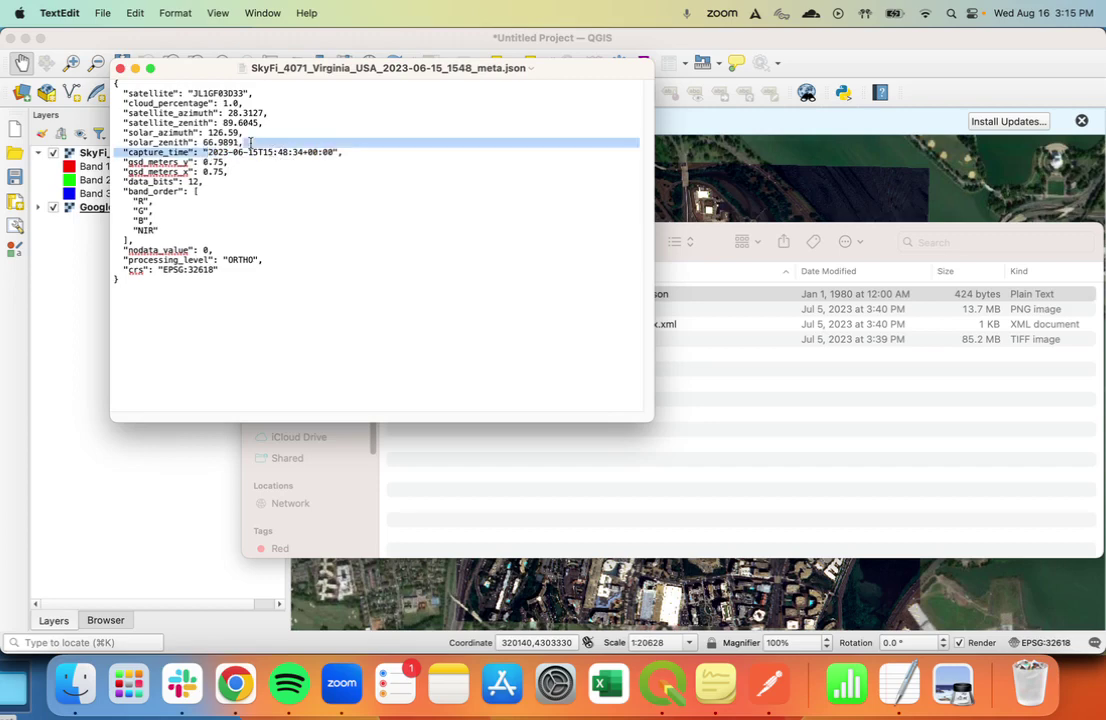
left_click(305, 165)
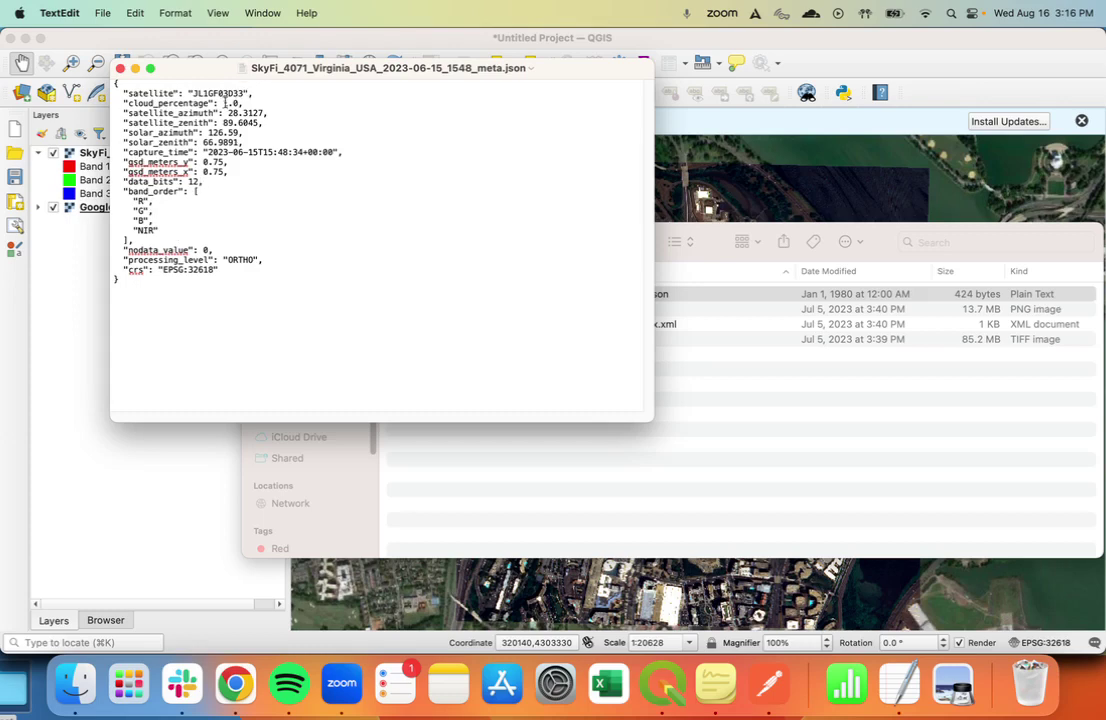
left_click(120, 69)
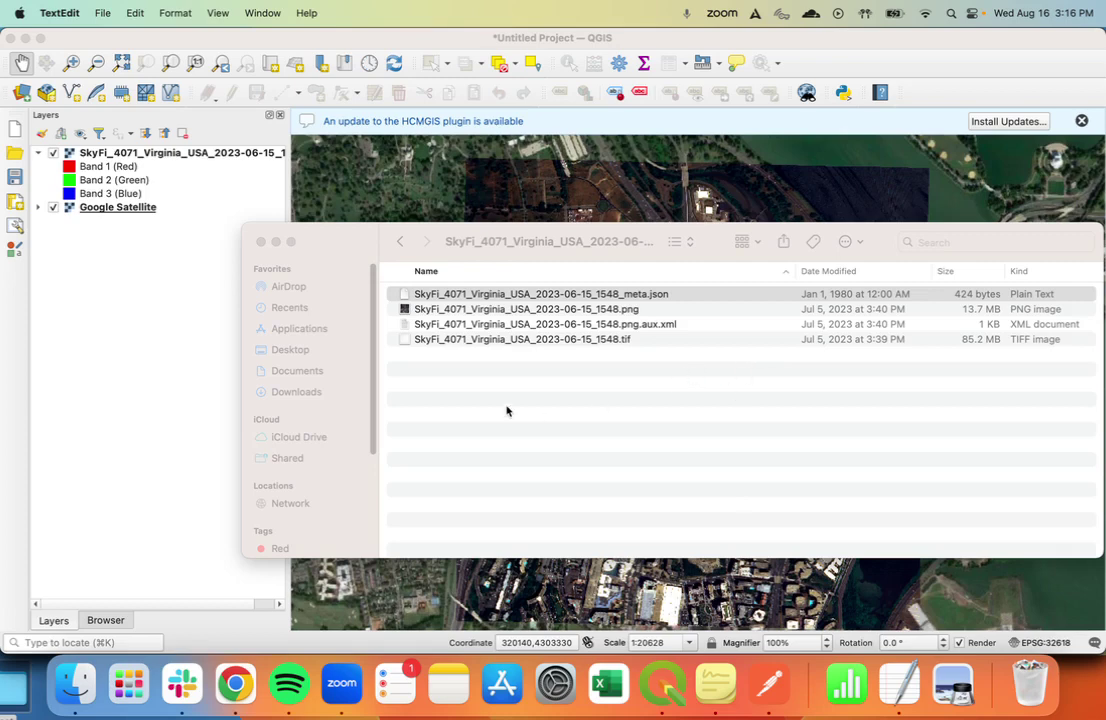
left_click_drag(518, 244, 414, 251)
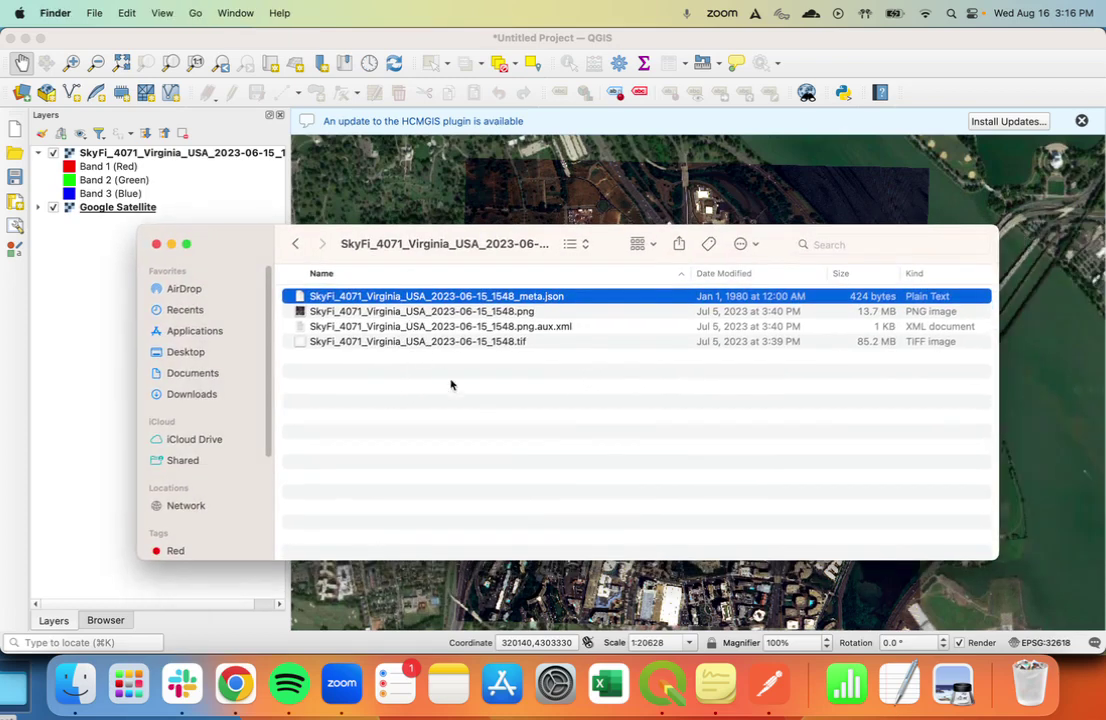
left_click(480, 398)
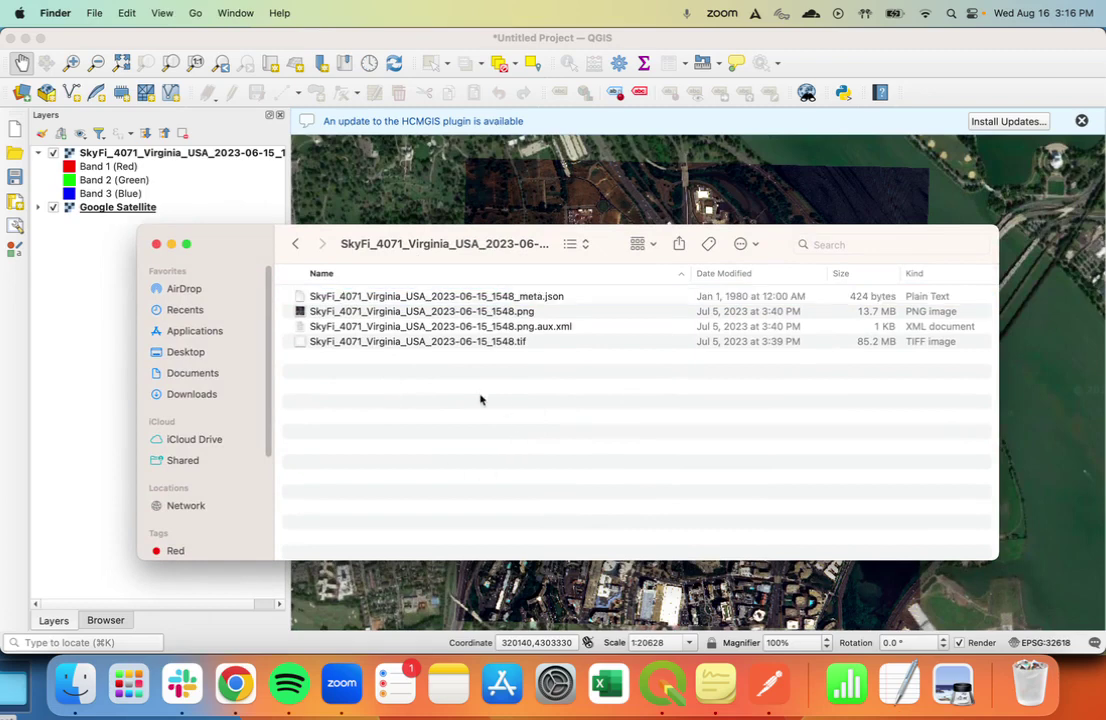